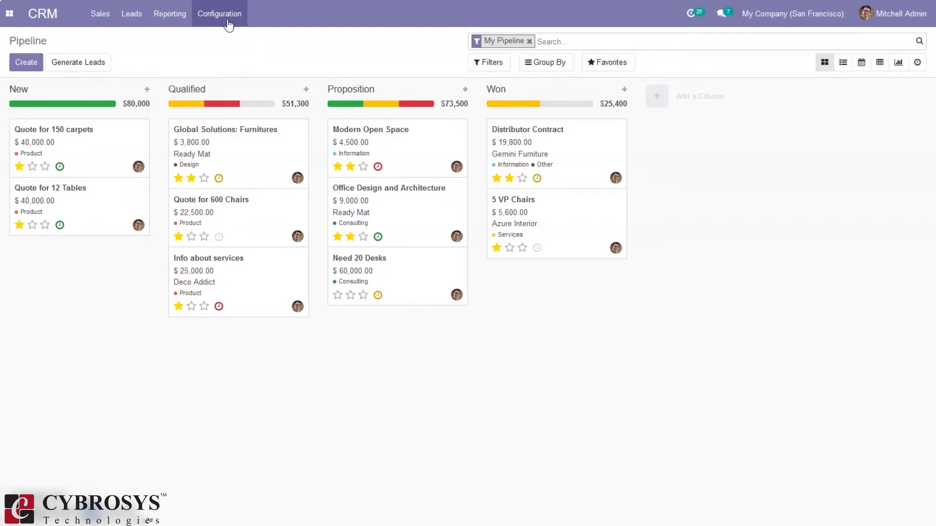
left_click(141, 22)
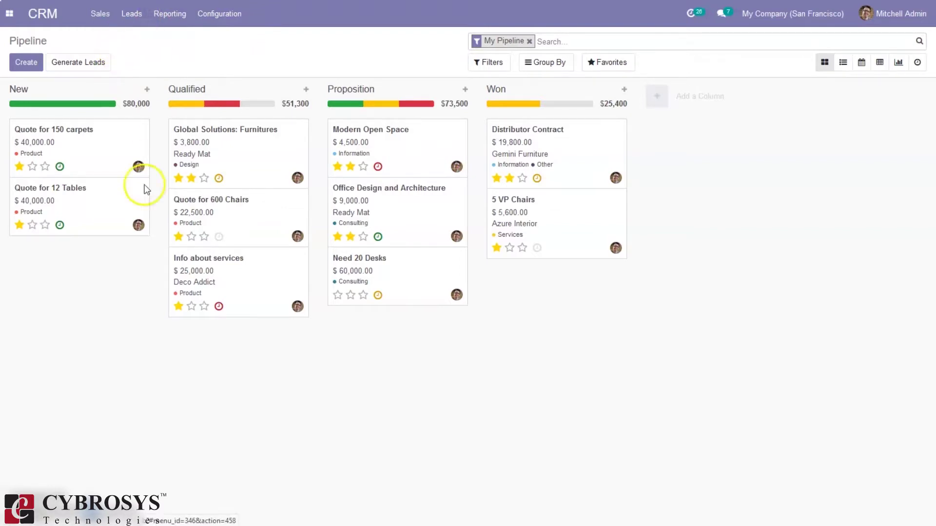
left_click(18, 66)
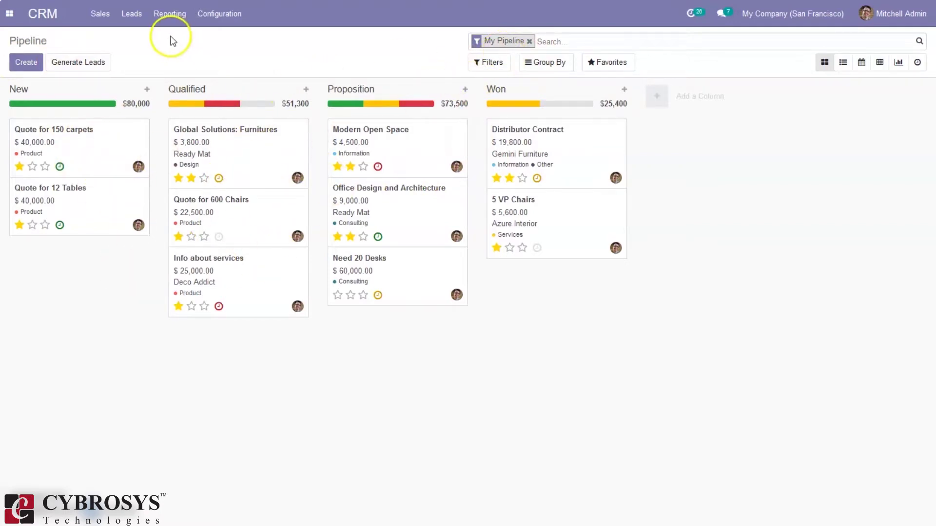
- Open the CRM configuration settings and check the Leads option
left_click(221, 20)
left_click(227, 38)
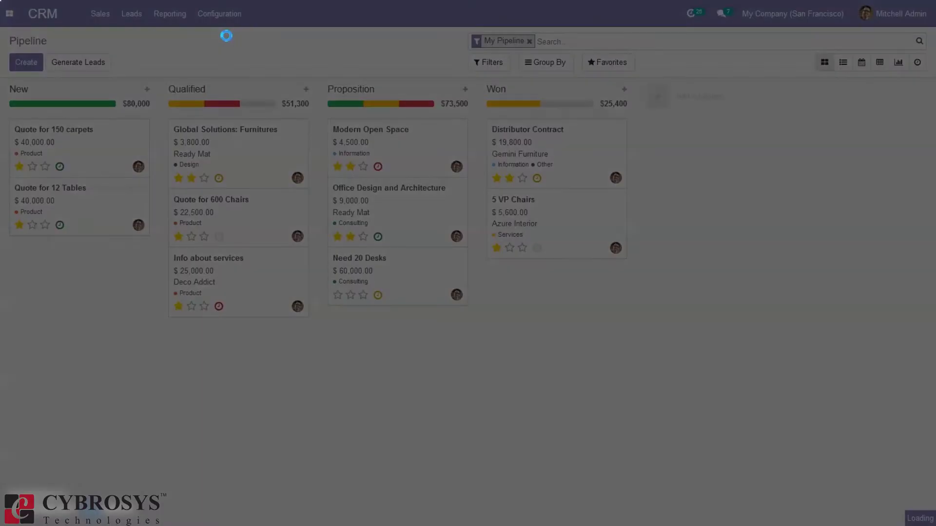
left_click(215, 19)
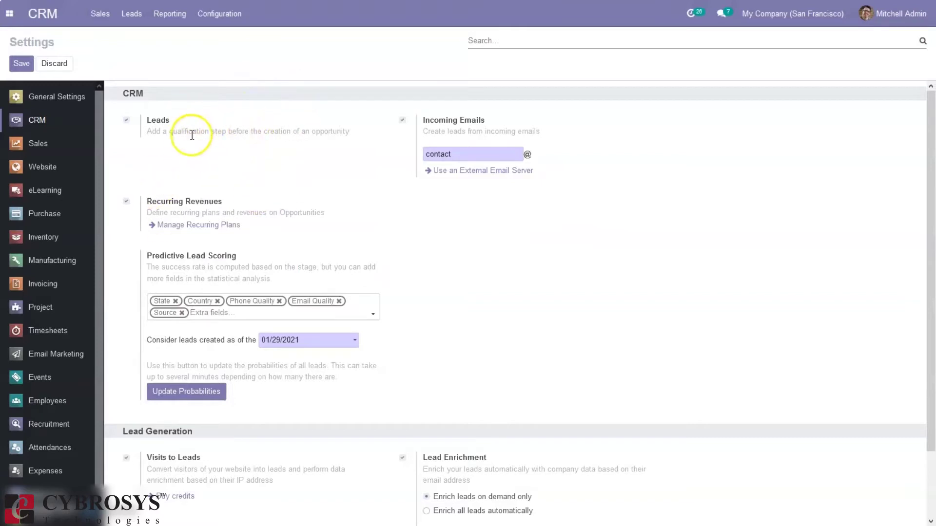
- Create a new lead from the leads list and title it "Quotation for Desks"
left_click(127, 22)
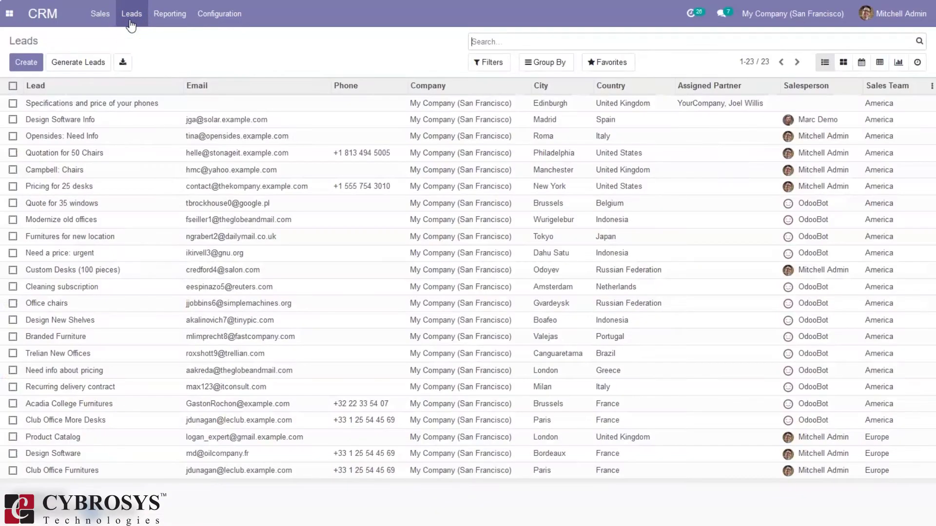
left_click(135, 23)
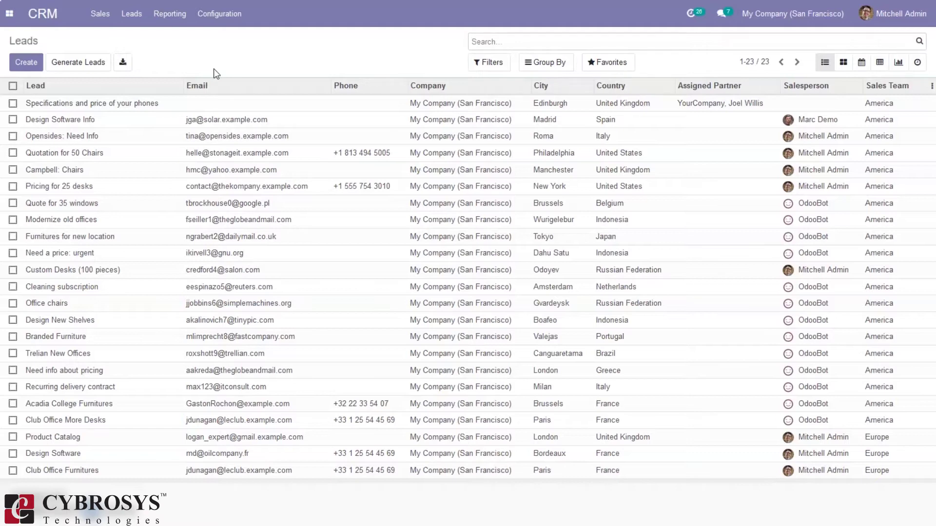
left_click(27, 68)
left_click(215, 112)
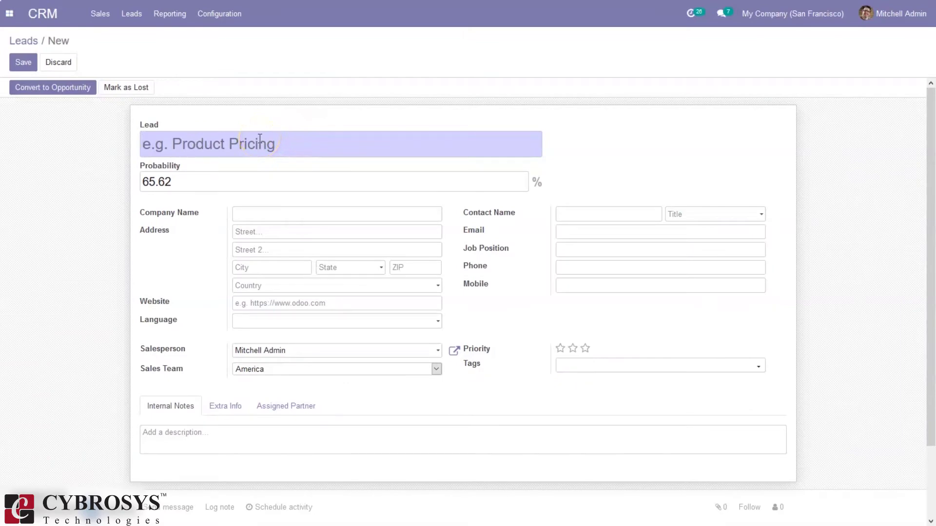
type("Quotation for Desks")
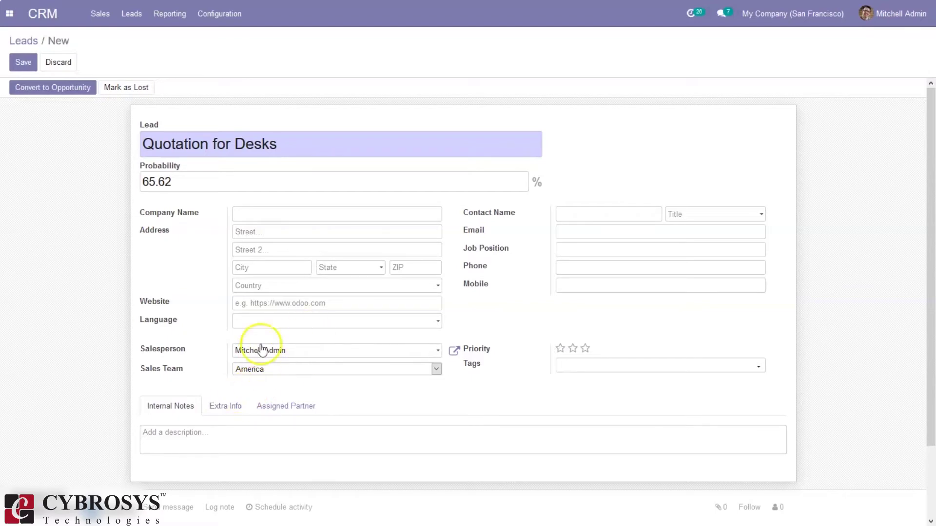
- Give the lead a two-star priority and add the Product tag
left_click(573, 349)
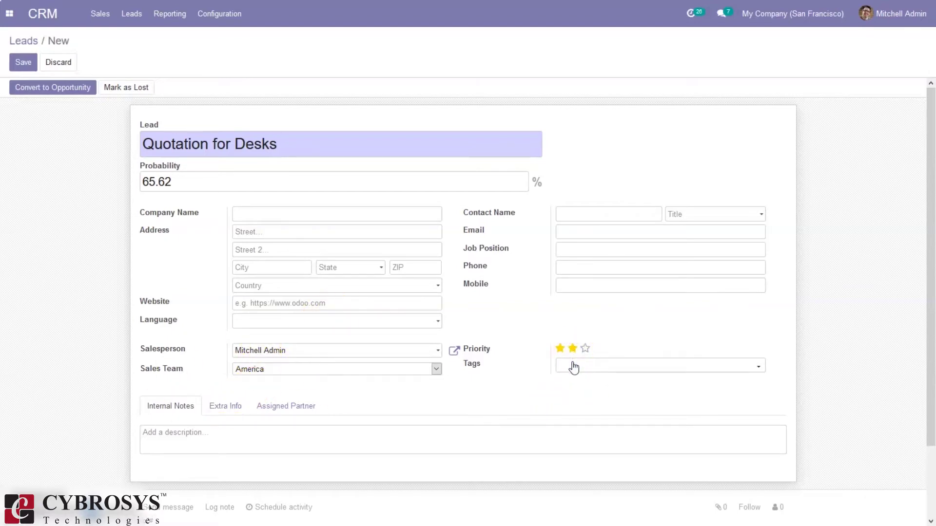
left_click(574, 366)
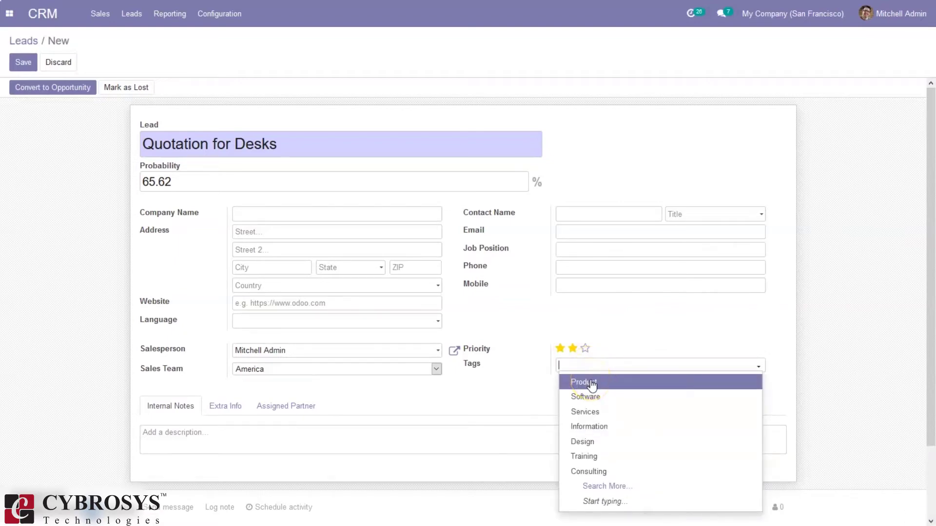
left_click(591, 383)
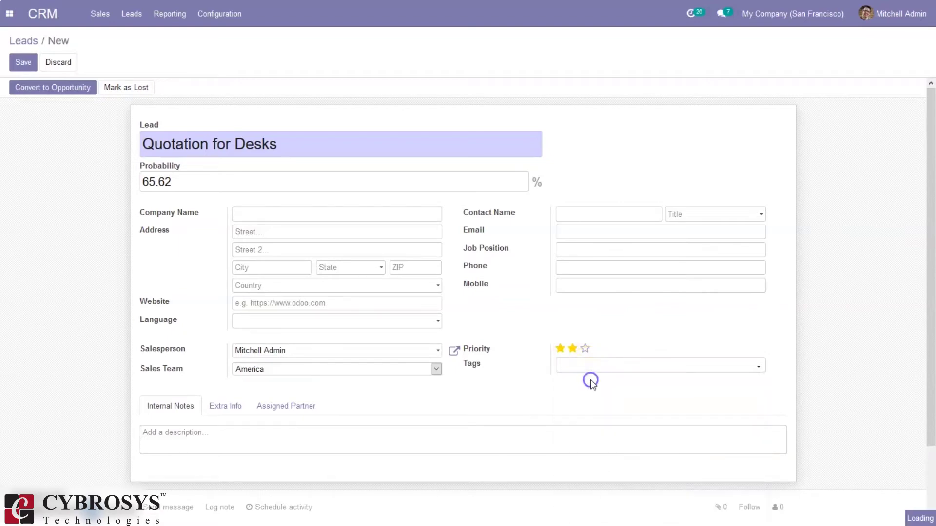
- Review the lead's extra info, assigned partner and internal notes sections, and save the lead
left_click(217, 412)
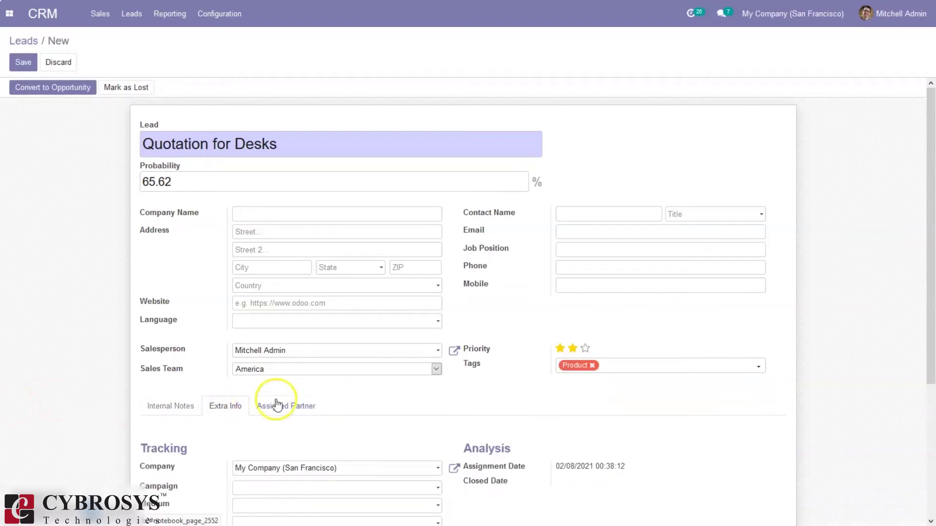
left_click(293, 406)
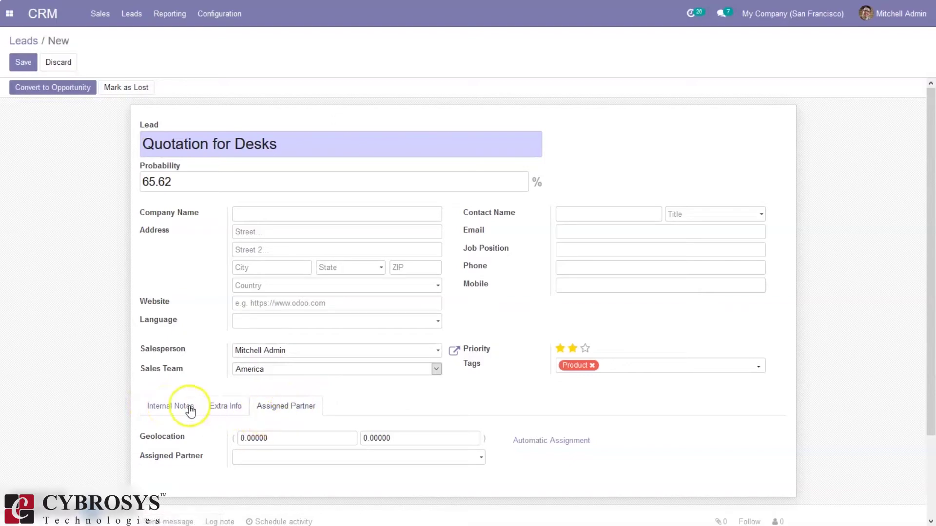
left_click(163, 411)
left_click(24, 62)
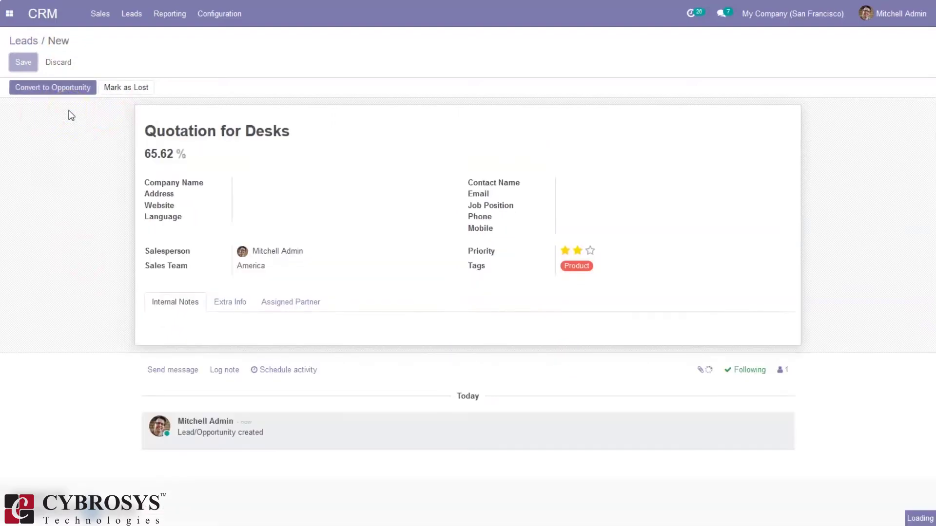
- Start converting the "Quotation for Desks" lead to an opportunity
left_click(48, 92)
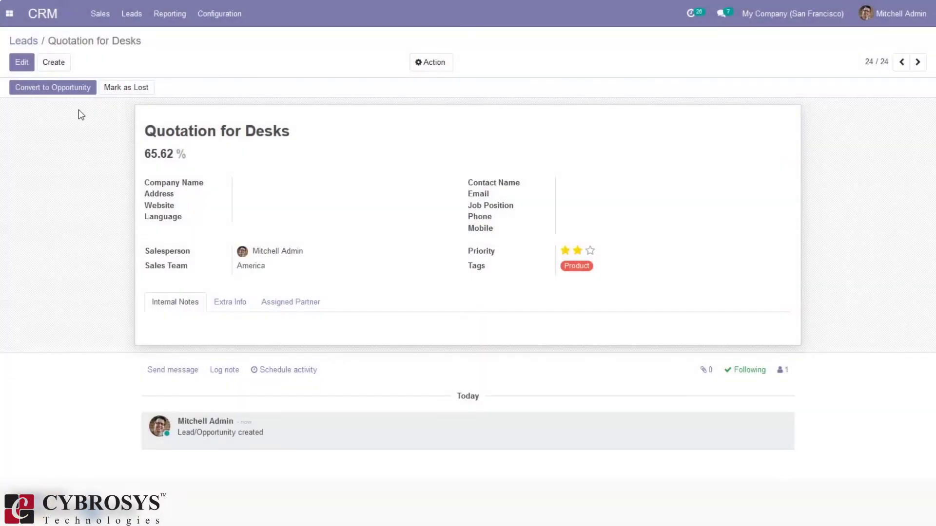
left_click(127, 96)
left_click(127, 88)
left_click(132, 97)
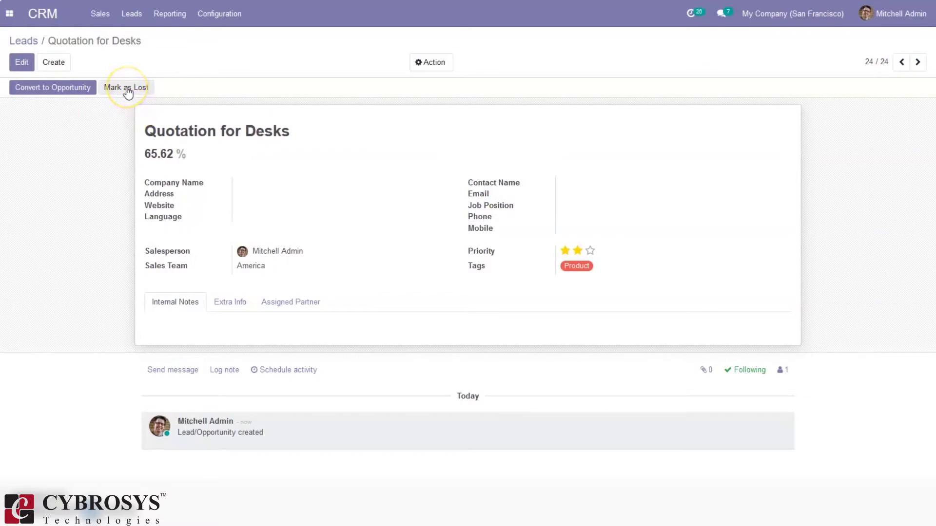
left_click(53, 89)
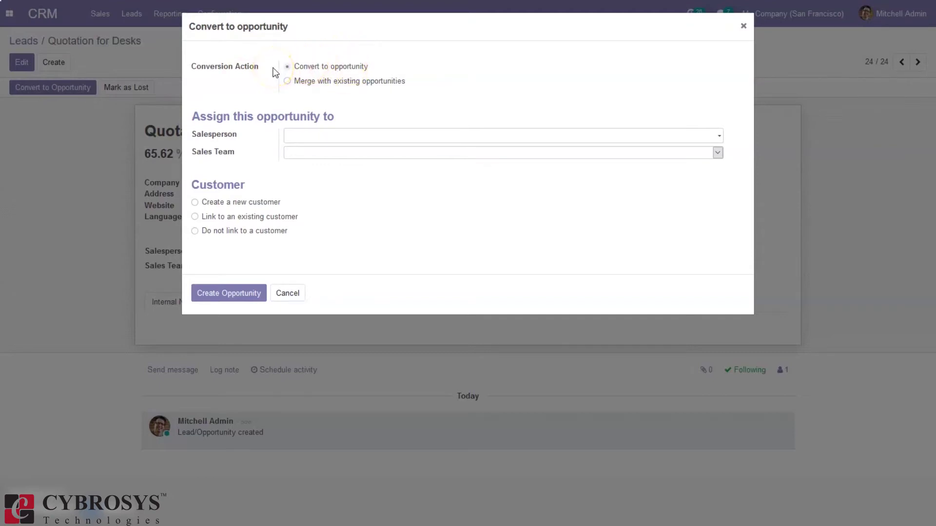
- Try Merge with existing opportunities as the conversion action, and return to Convert to opportunity
left_click(316, 83)
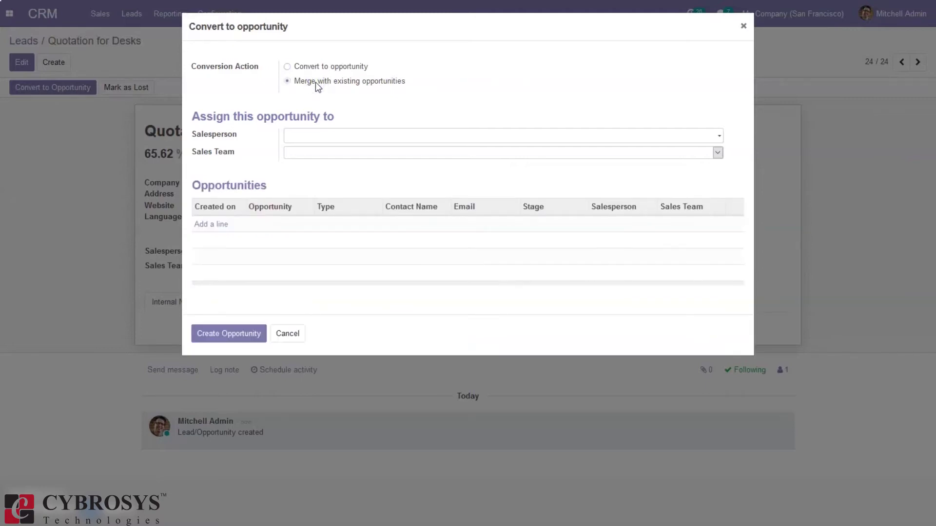
left_click(209, 225)
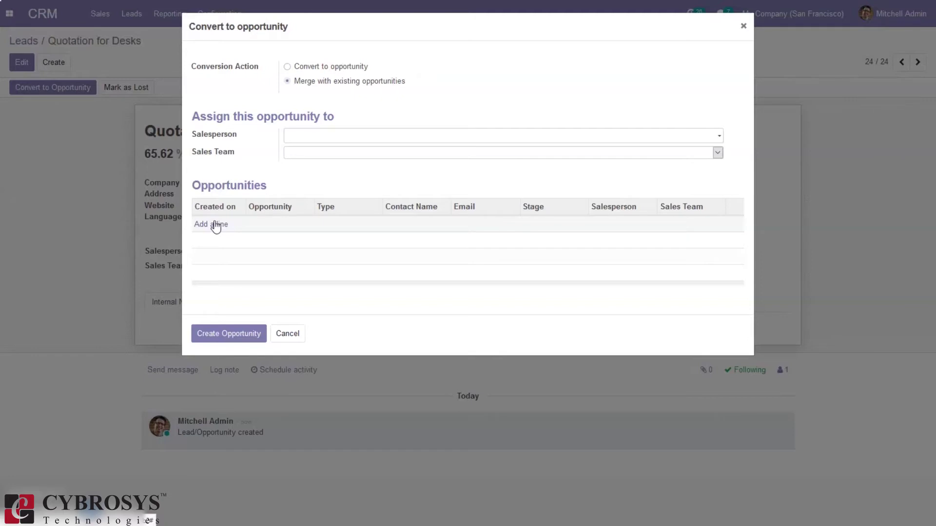
left_click(314, 67)
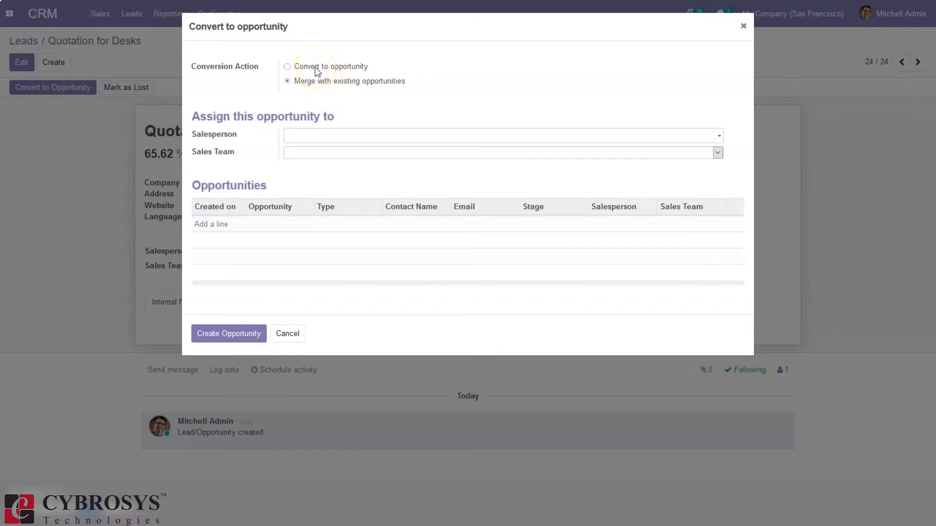
left_click(315, 66)
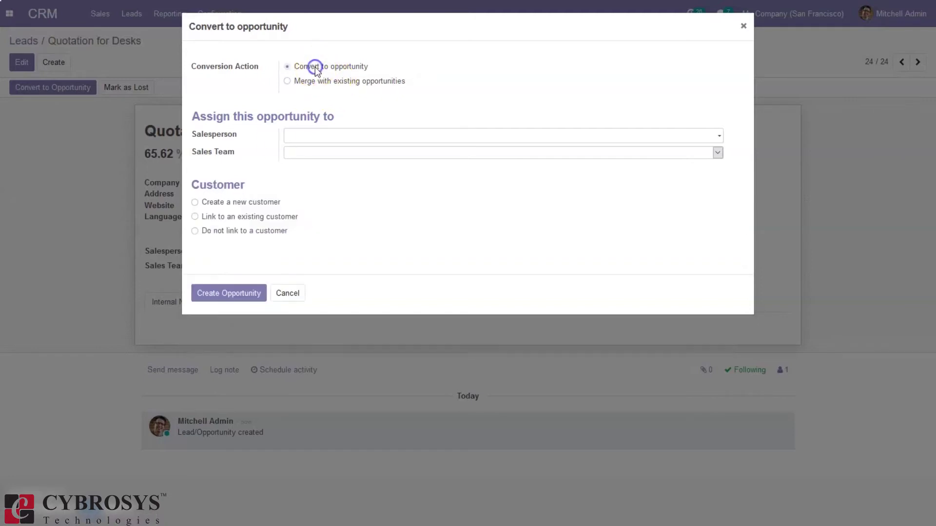
- Assign the opportunity to the administrator as salesperson and to the America sales team
left_click(298, 137)
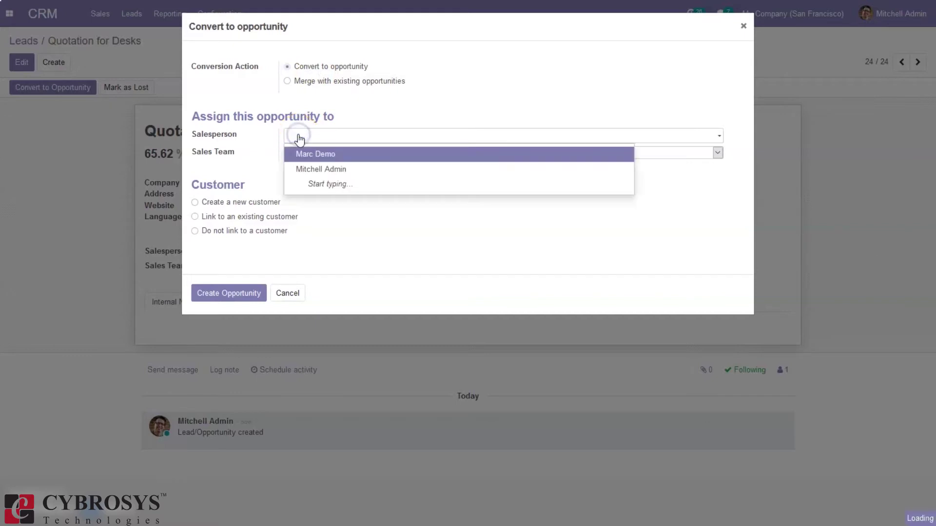
left_click(314, 165)
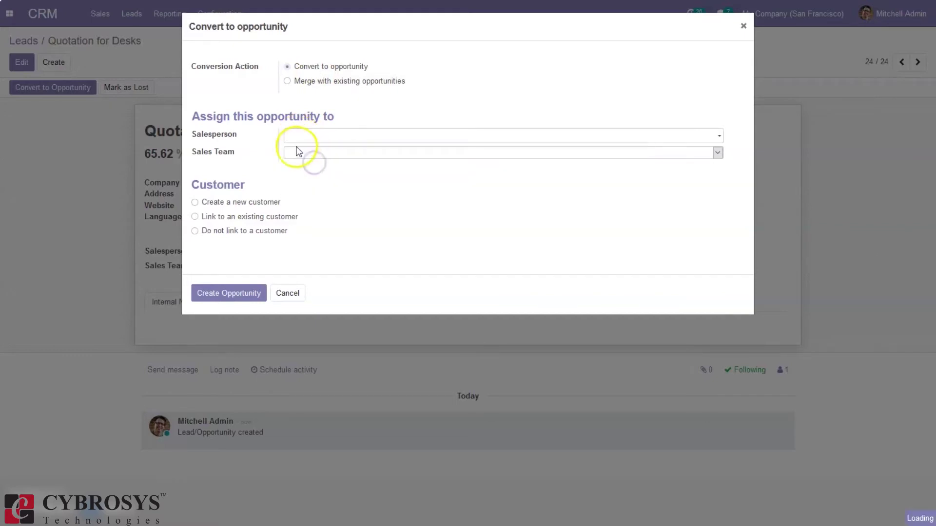
left_click(300, 156)
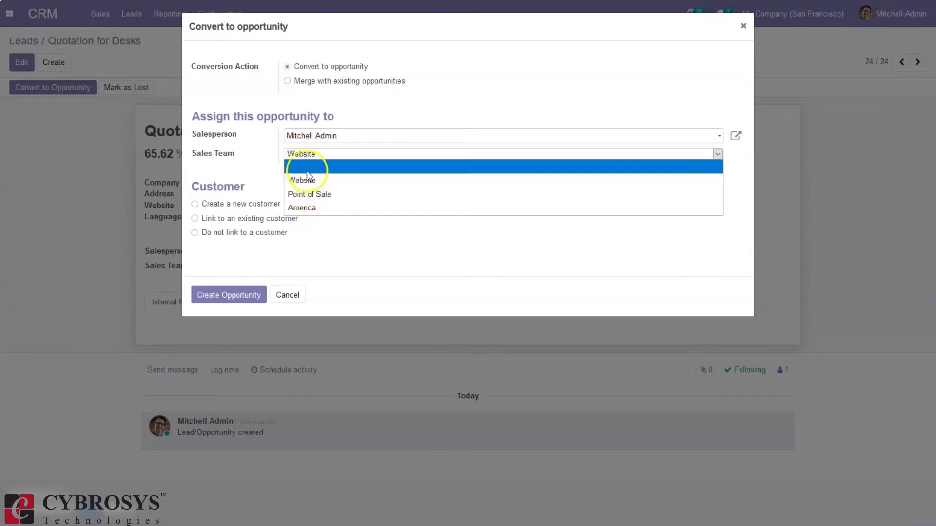
left_click(298, 209)
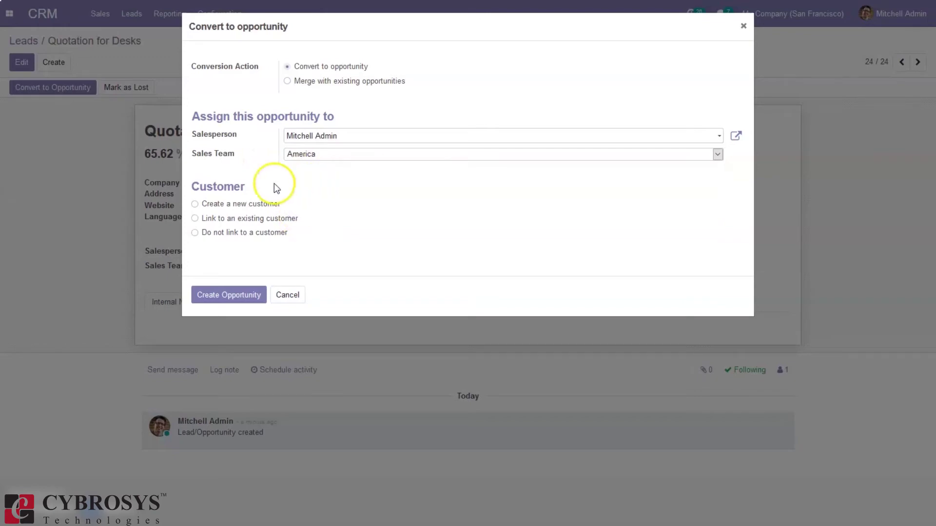
- Link the opportunity to the existing customer Deco Addict instead of creating a new customer
left_click(237, 207)
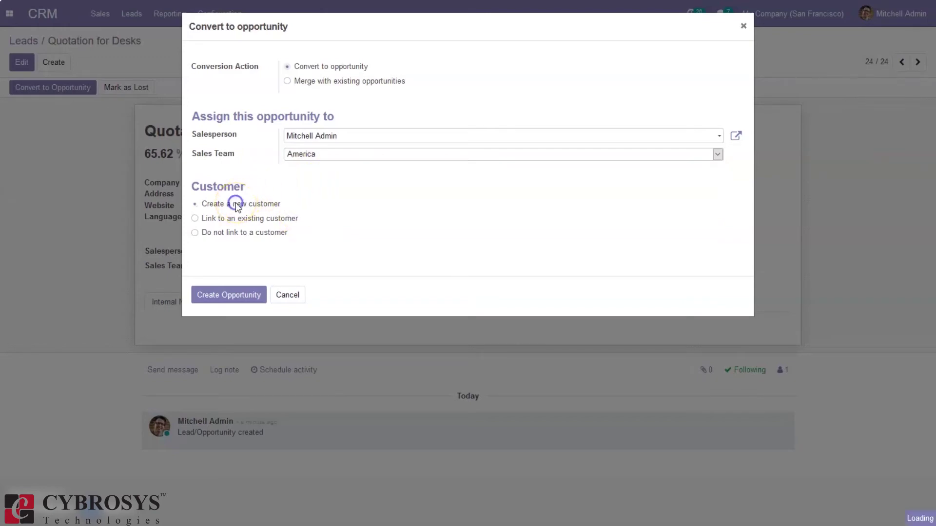
left_click(246, 204)
left_click(233, 212)
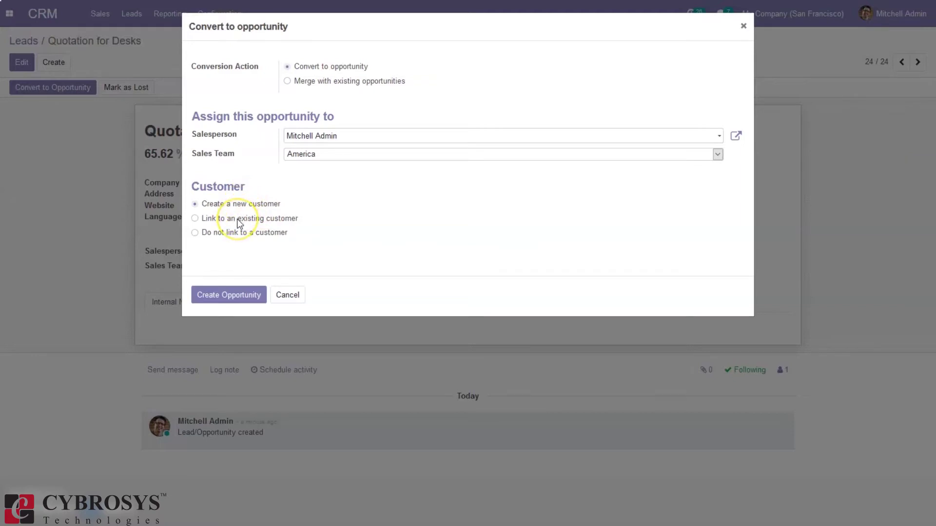
left_click(237, 219)
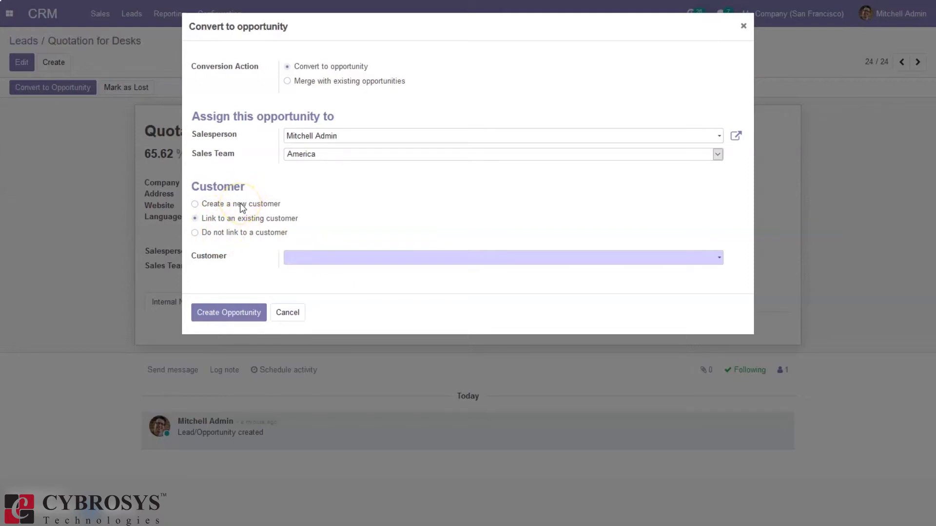
left_click(305, 261)
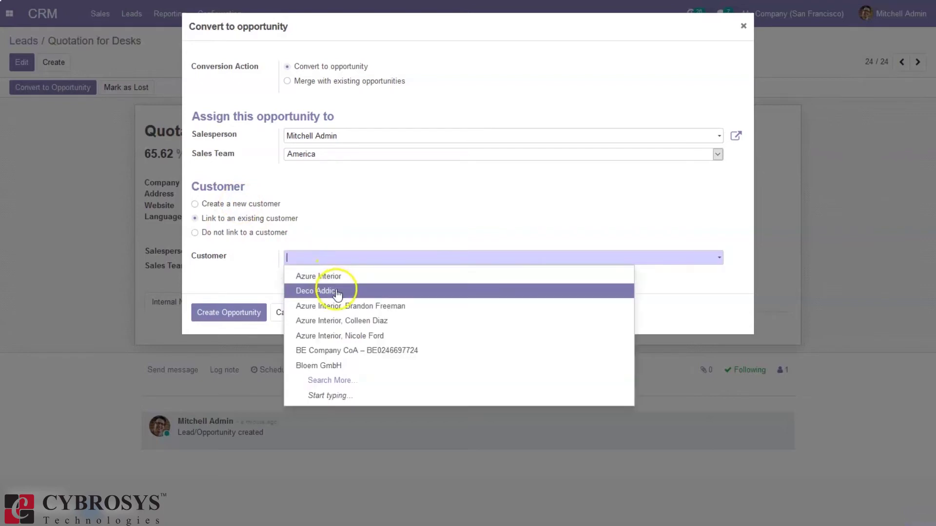
left_click(336, 290)
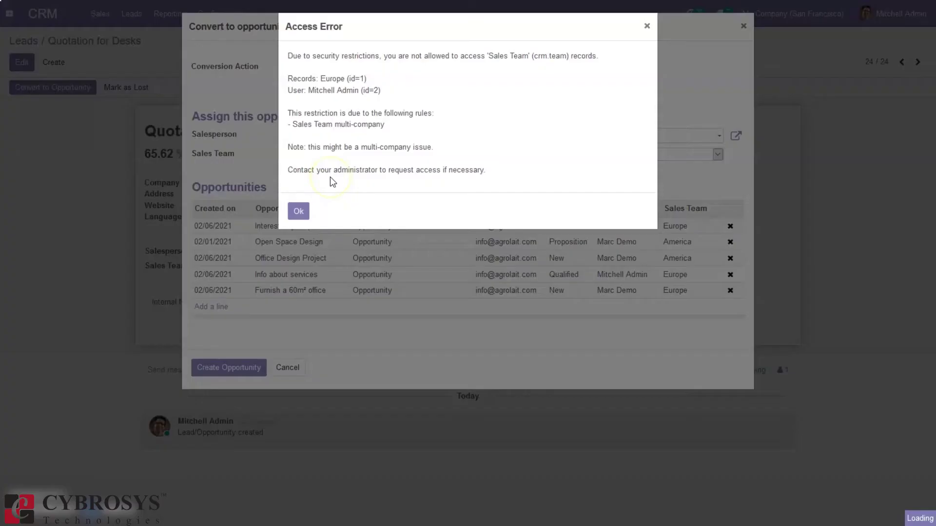
- Dismiss the access error and create the opportunity with Convert to opportunity as the conversion action
mouse_move(654, 25)
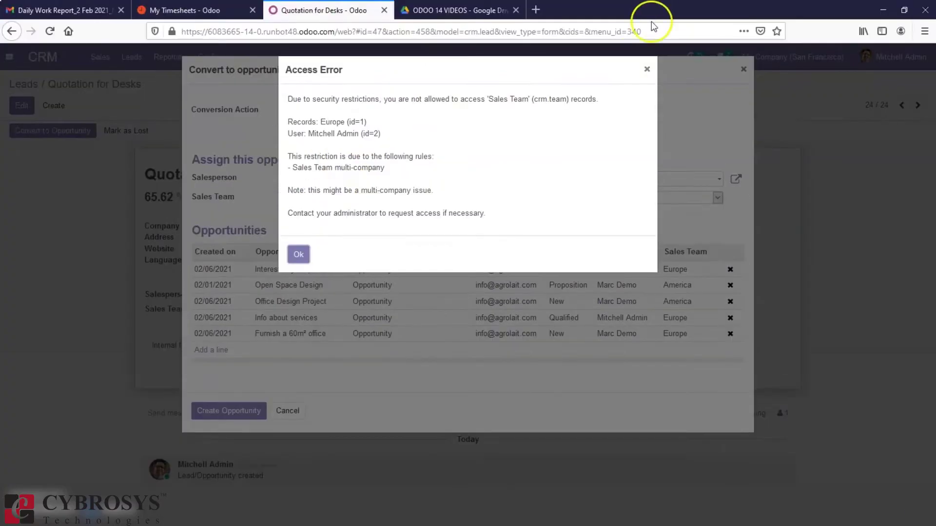
left_click(645, 26)
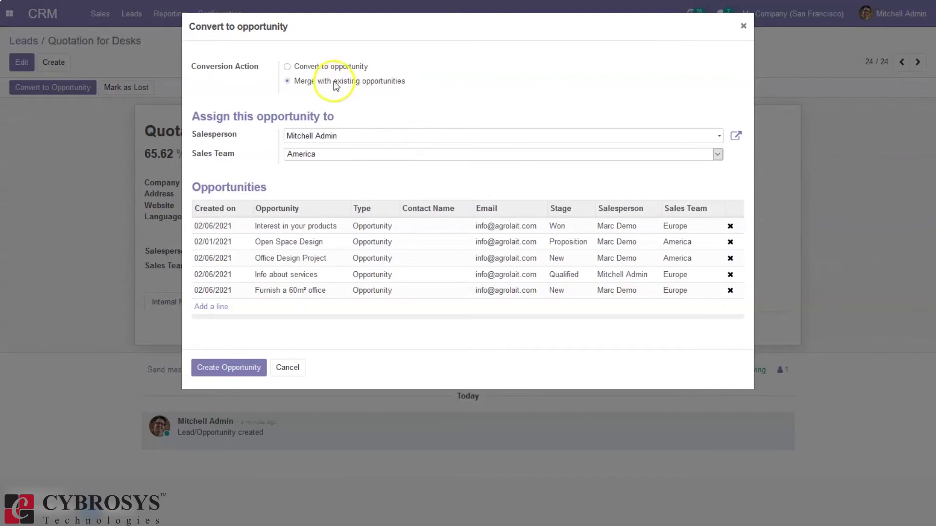
left_click(315, 71)
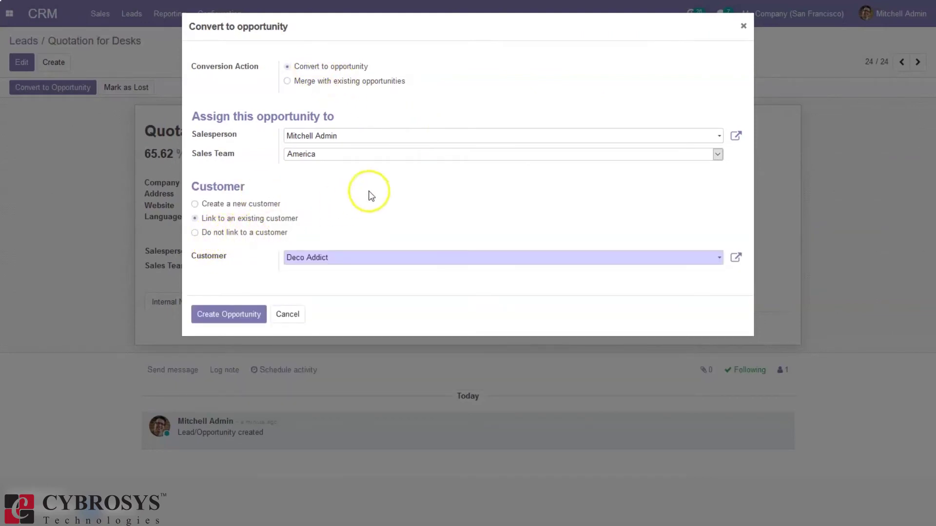
left_click(211, 315)
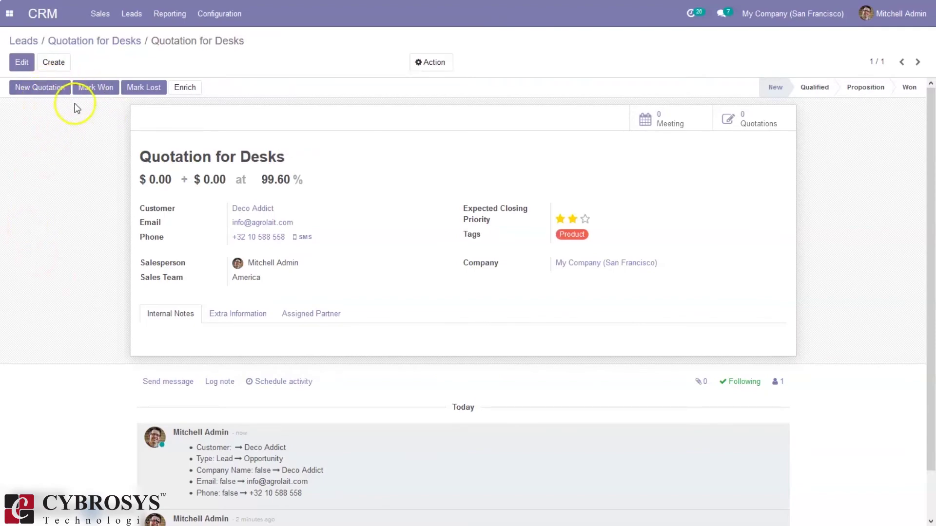
- Open the Quotation for Desks opportunity from the pipeline's New stage
left_click(39, 94)
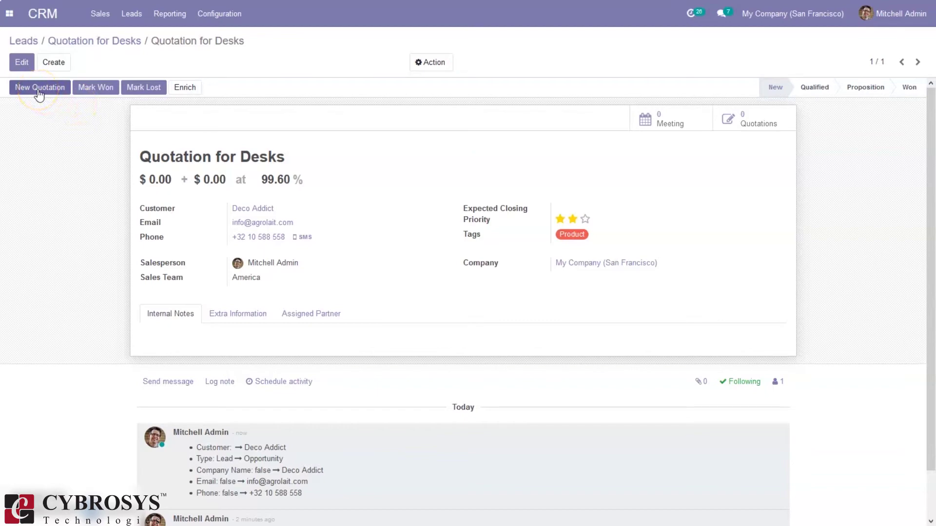
left_click(100, 93)
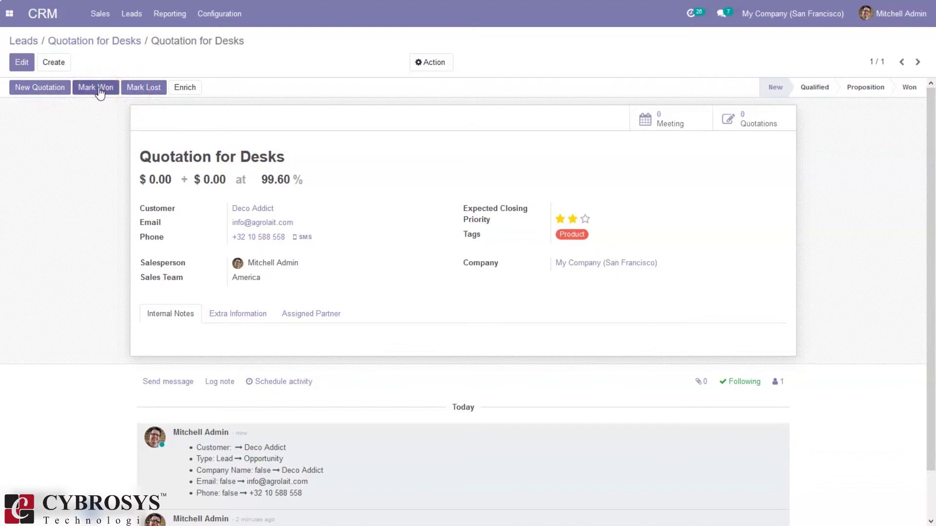
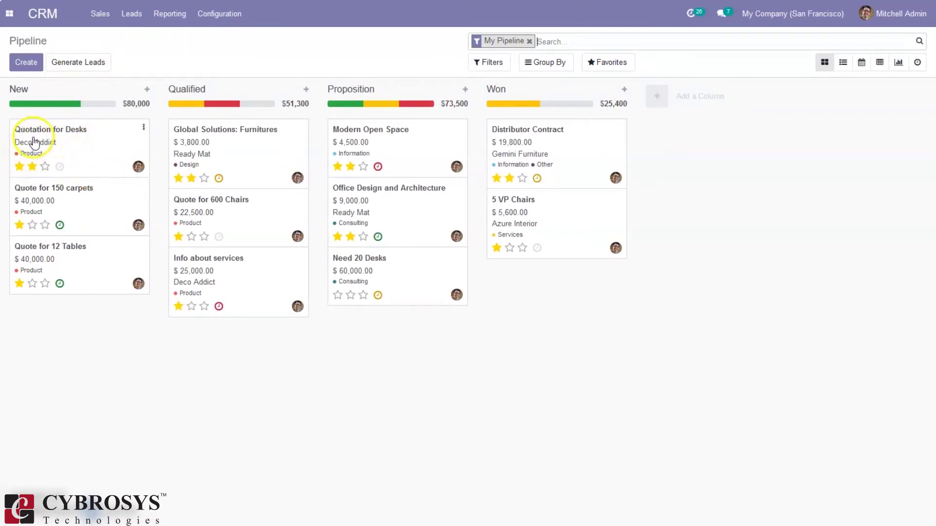
left_click(32, 166)
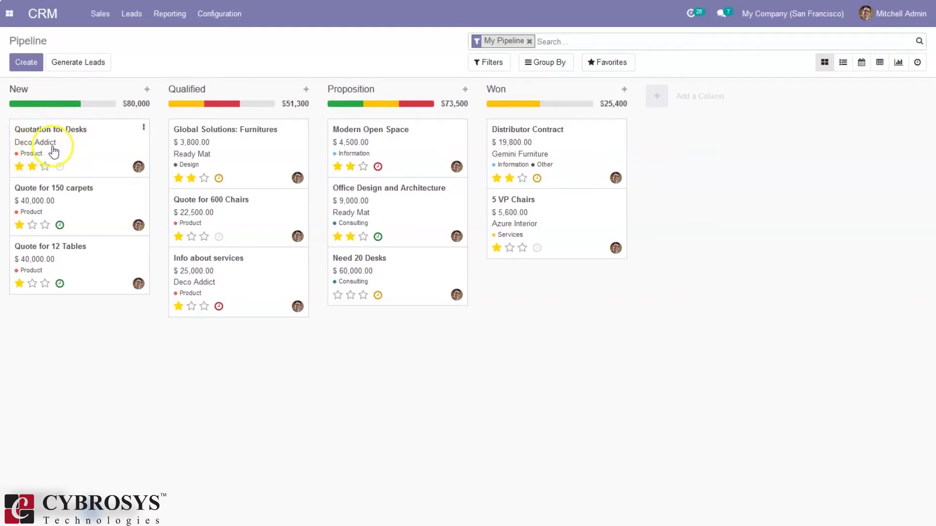
left_click(100, 139)
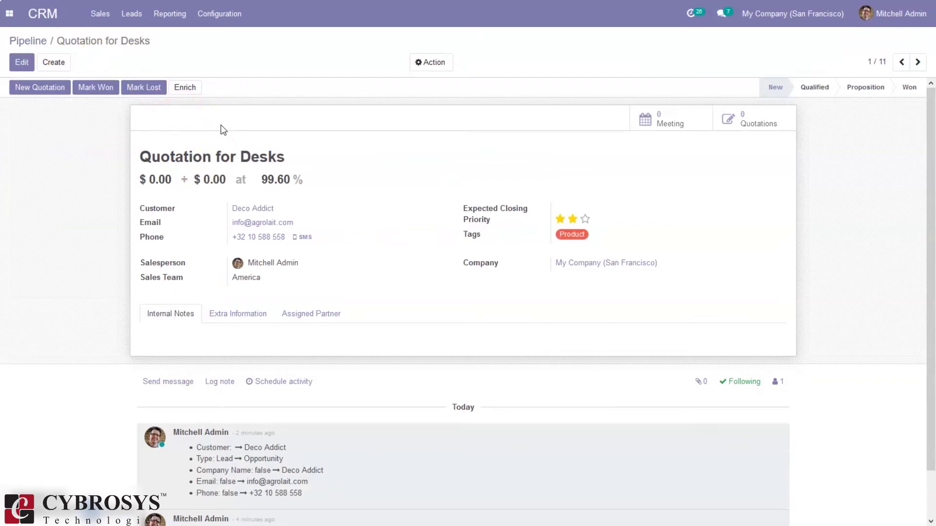
- Set the opportunity's expected revenue to $20,000 and its expected closing date to 02/28/2021, and save it
left_click(21, 62)
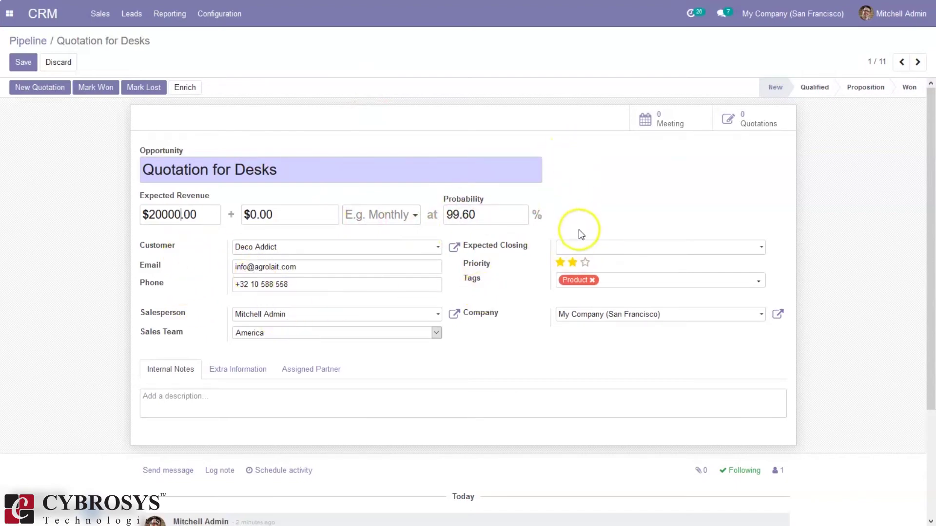
left_click(580, 247)
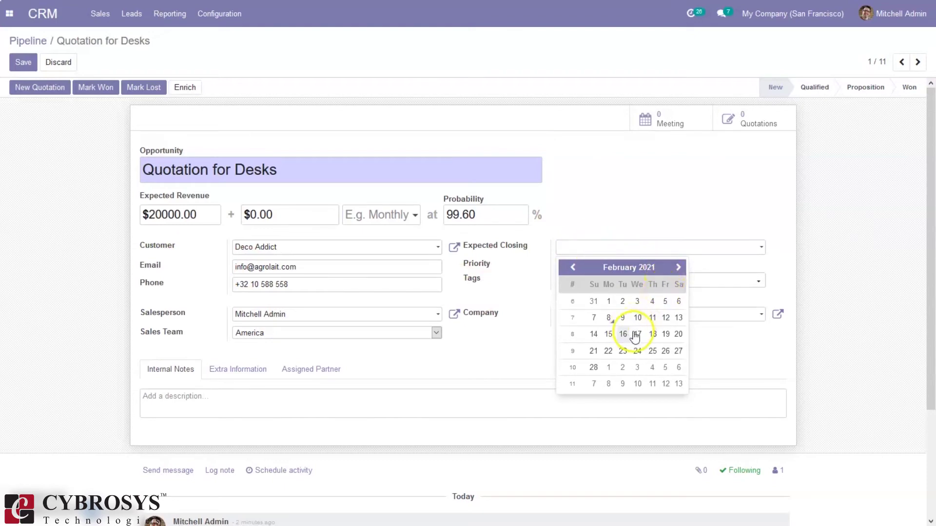
left_click(595, 368)
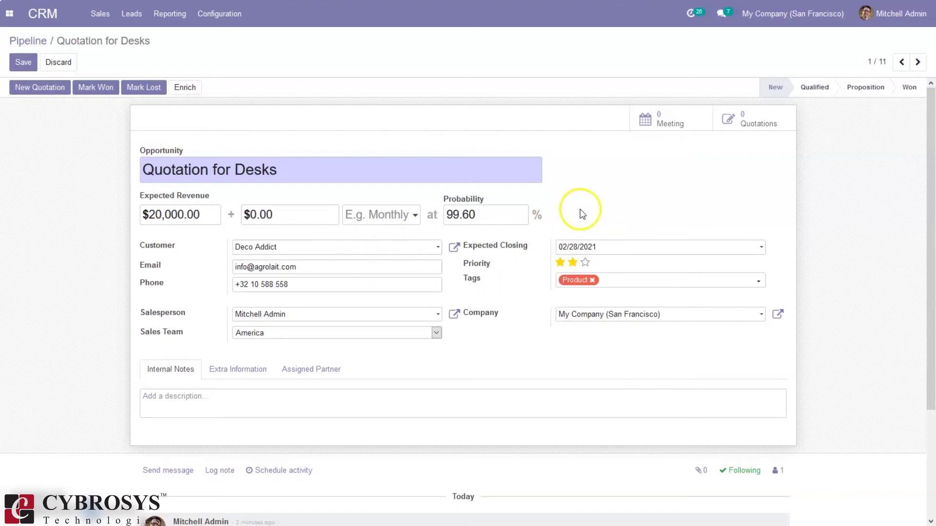
left_click(22, 62)
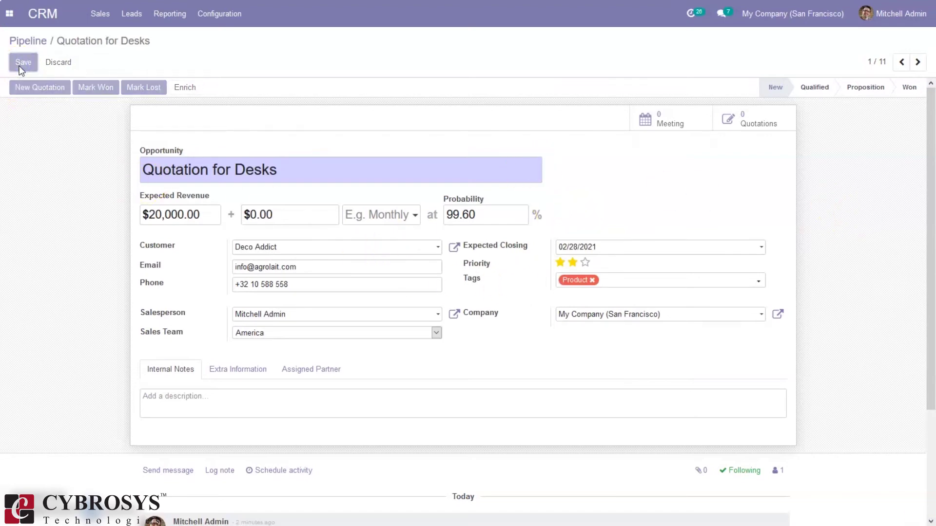
left_click(464, 52)
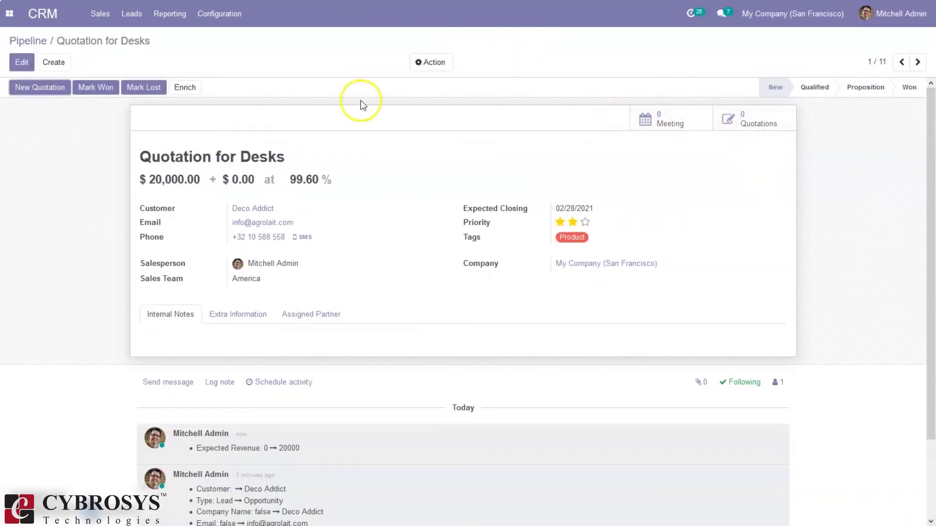
- Return to the pipeline and move the Quotation for Desks opportunity to the Proposition stage and on to Won
left_click(33, 87)
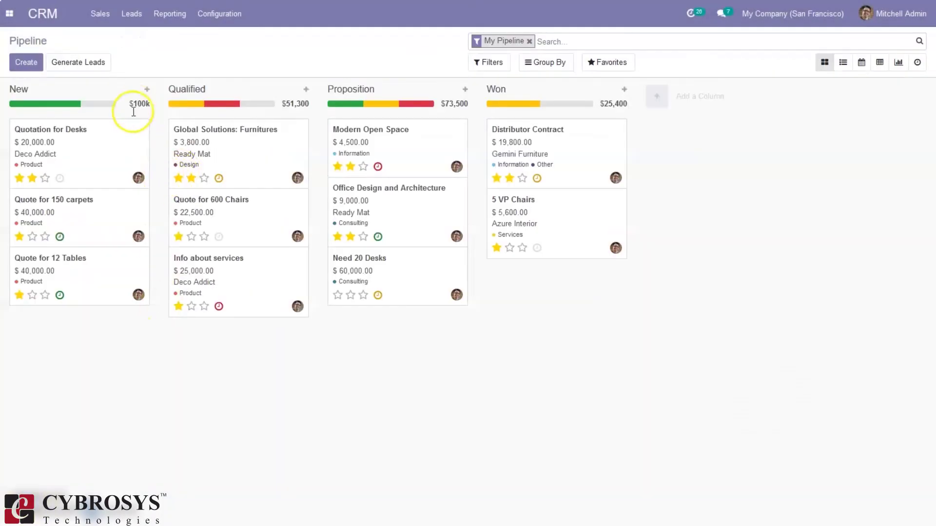
mouse_move(59, 103)
left_click_drag(92, 160, 361, 356)
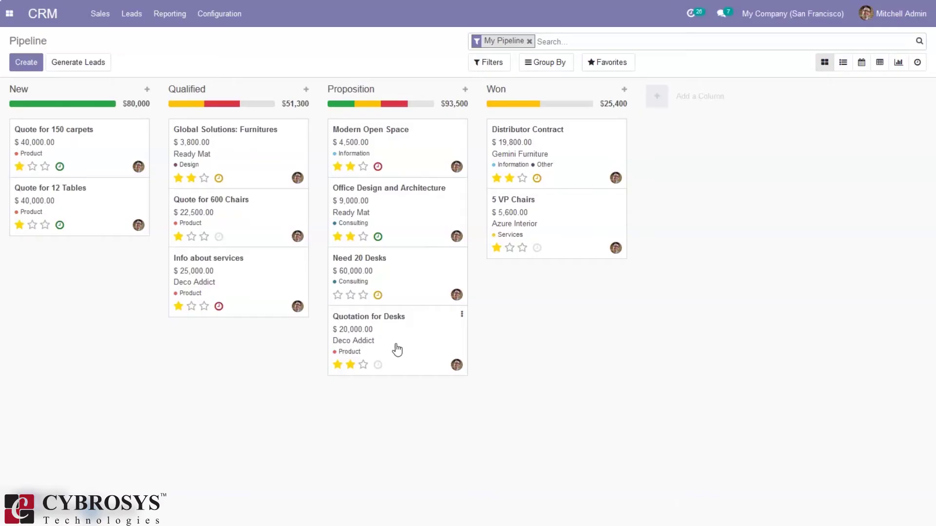
left_click(411, 334)
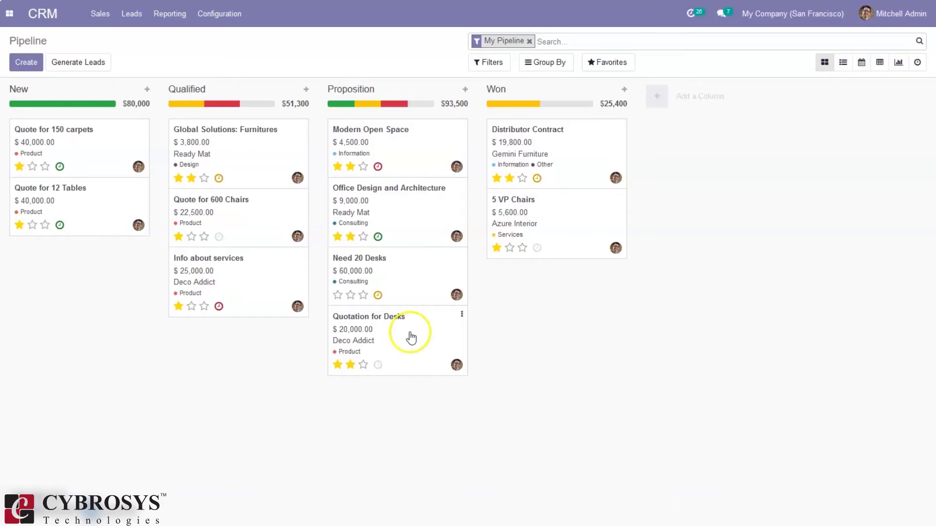
left_click_drag(410, 336, 575, 287)
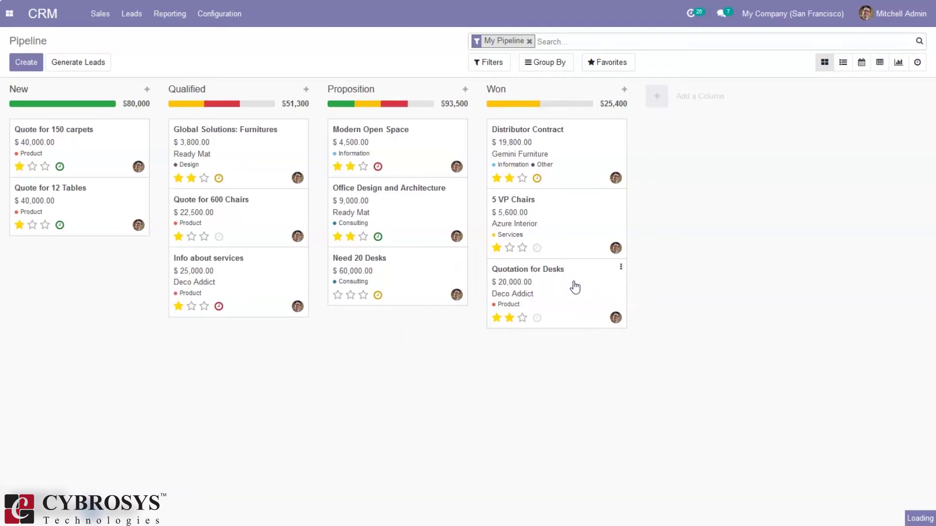
left_click(269, 190)
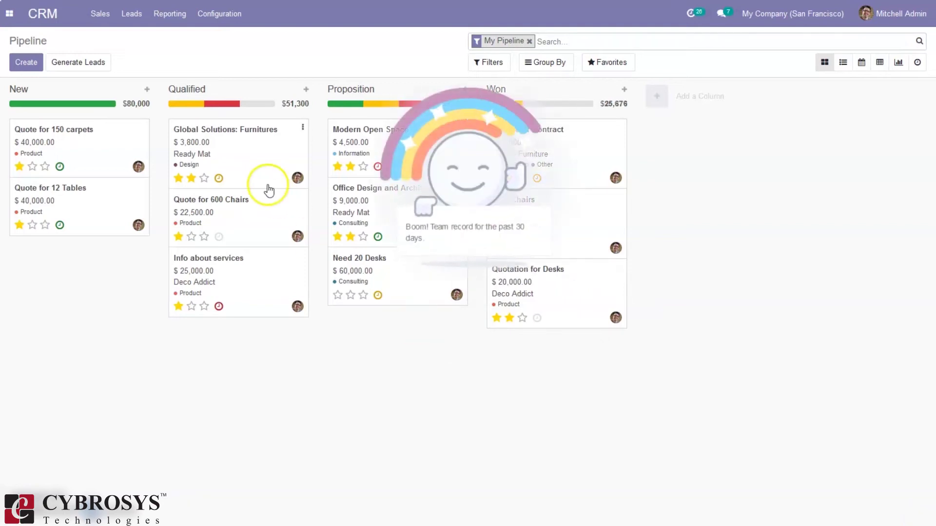
left_click(415, 212)
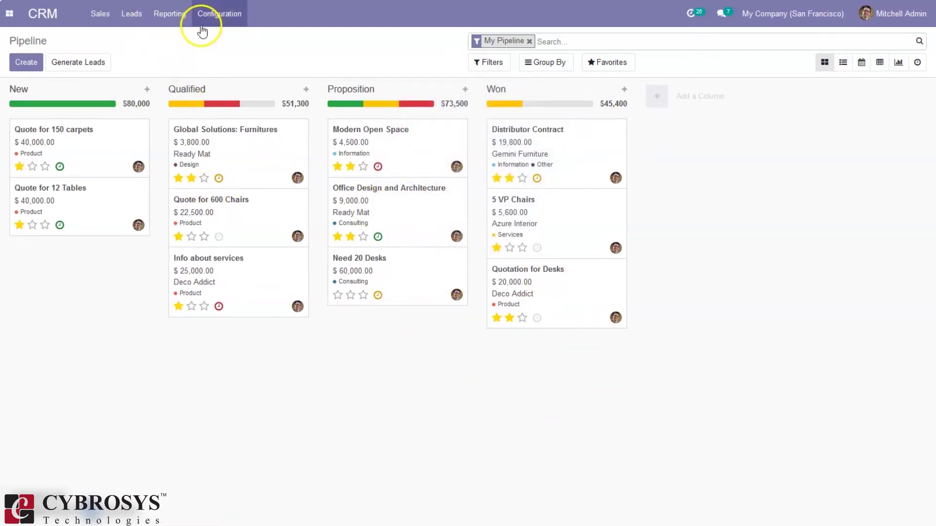
- Open the Pricing for 25 desks lead from the leads list
left_click(98, 16)
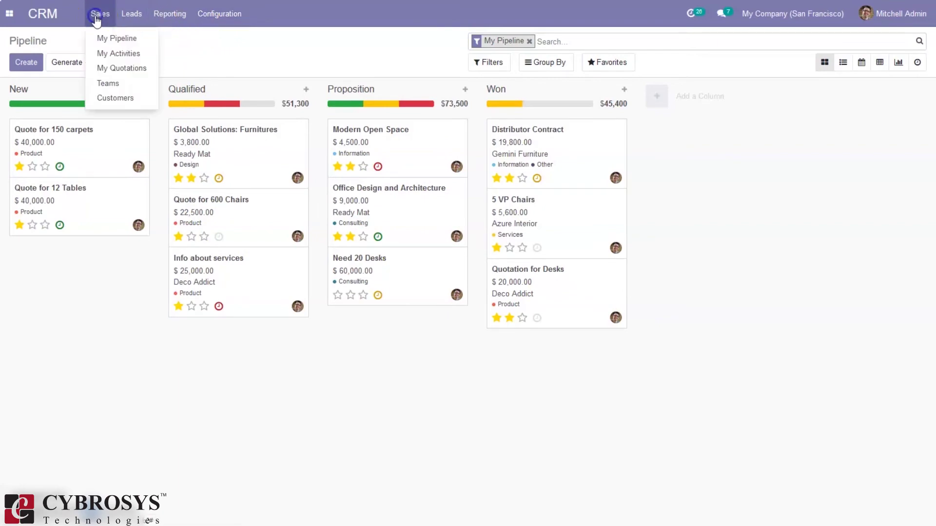
left_click(126, 19)
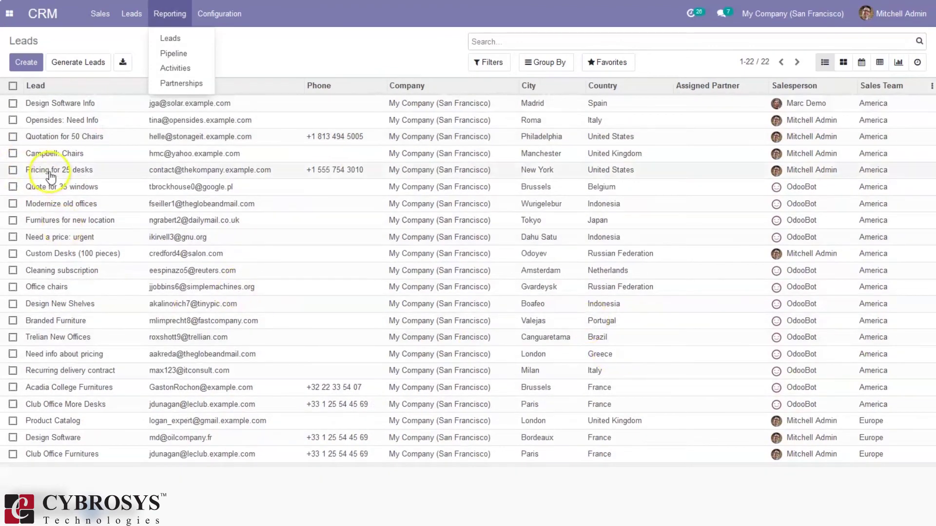
left_click(50, 176)
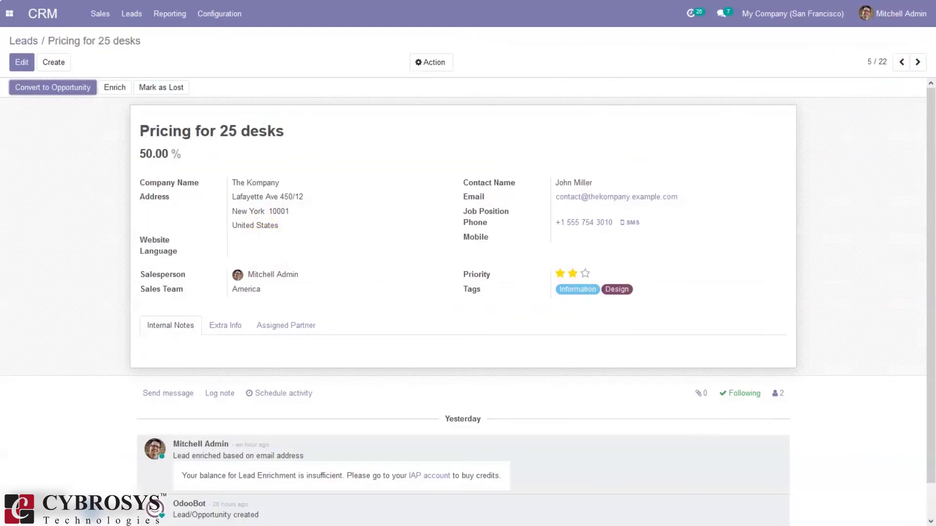
- Start converting the lead to an opportunity and link it to the existing customer Azure Interior
left_click(53, 86)
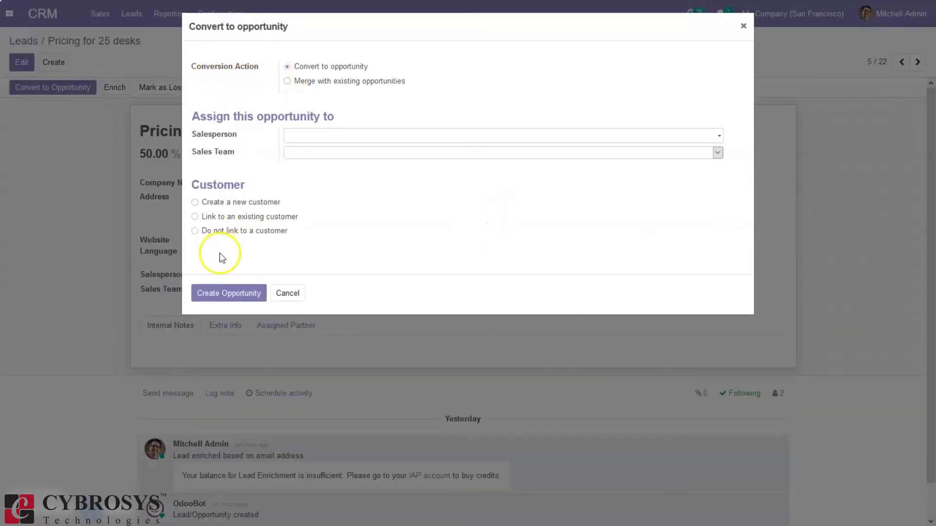
left_click(219, 220)
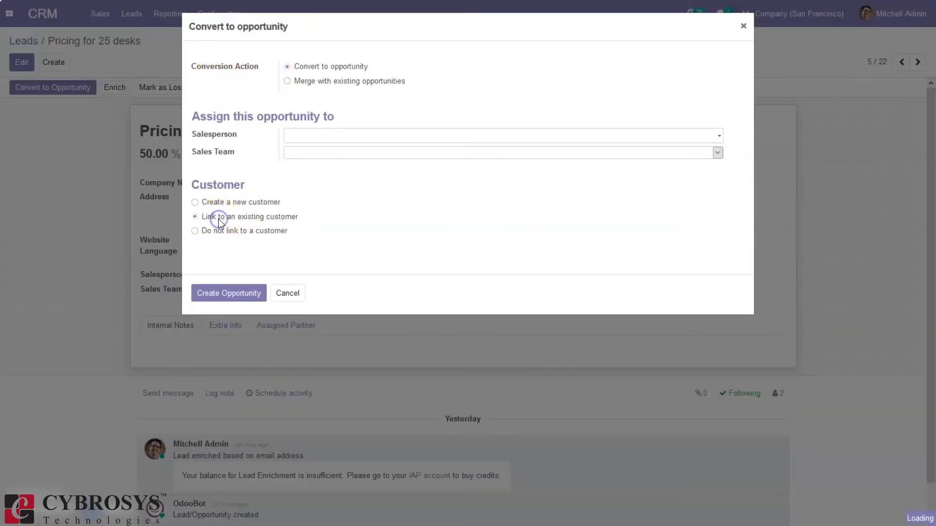
left_click(312, 255)
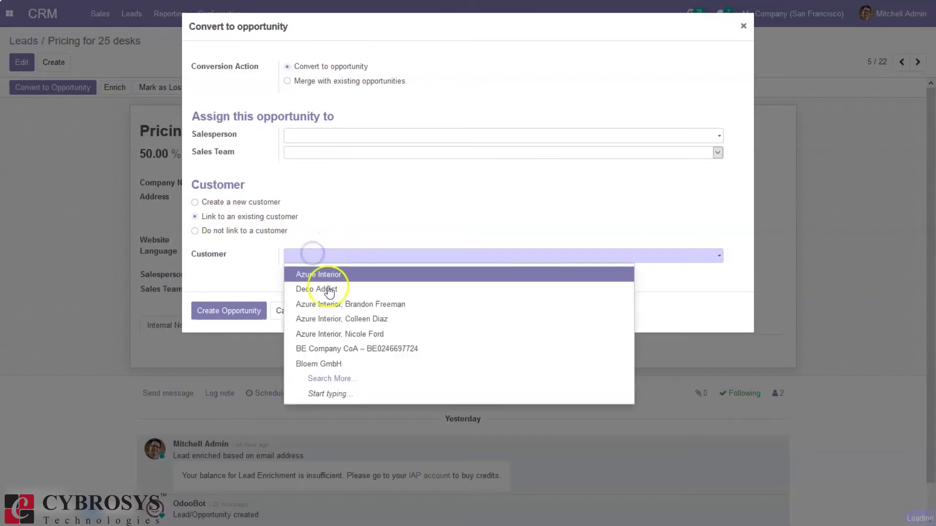
left_click(322, 274)
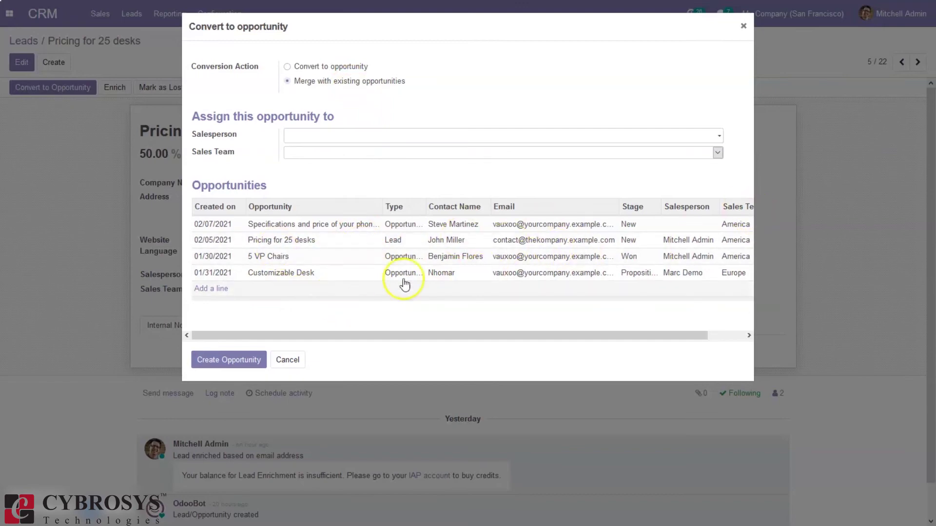
- Remove every entry except the Pricing for 25 desks lead from the list of opportunities to merge
left_click_drag(385, 335, 601, 312)
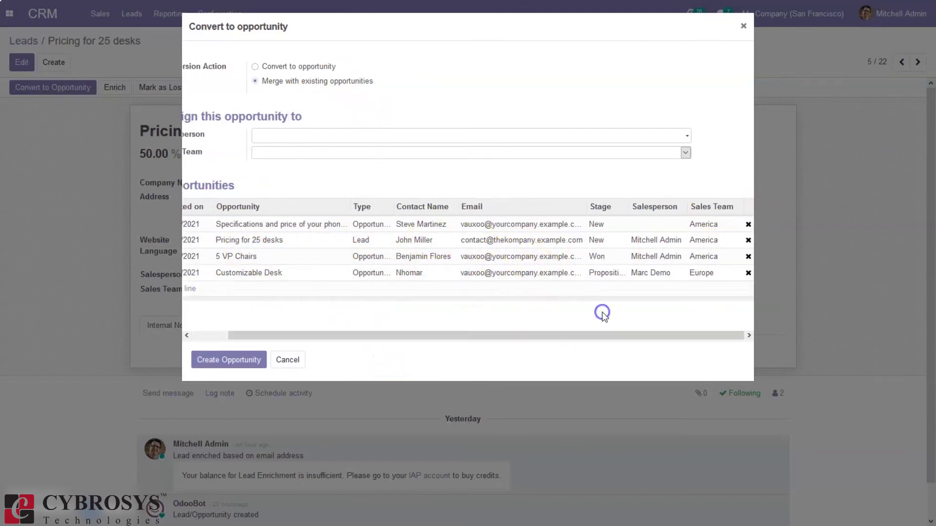
left_click(747, 273)
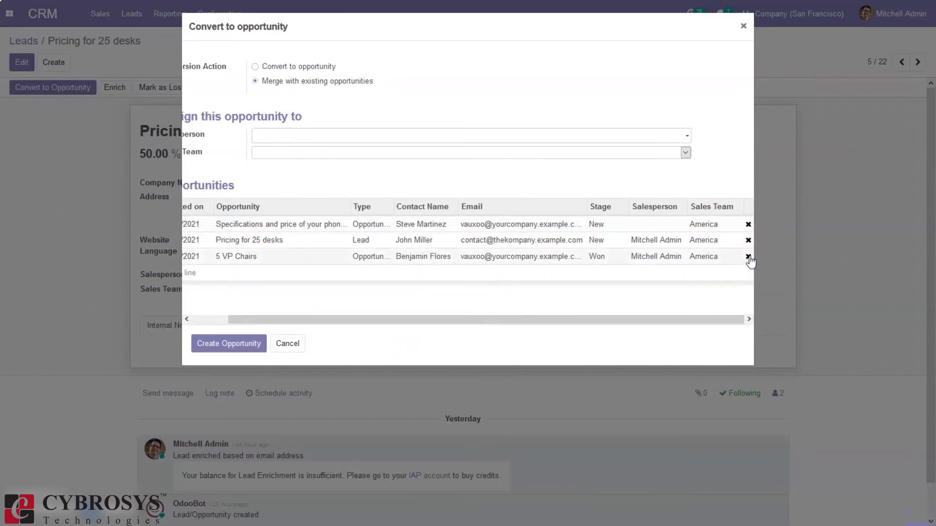
left_click(749, 257)
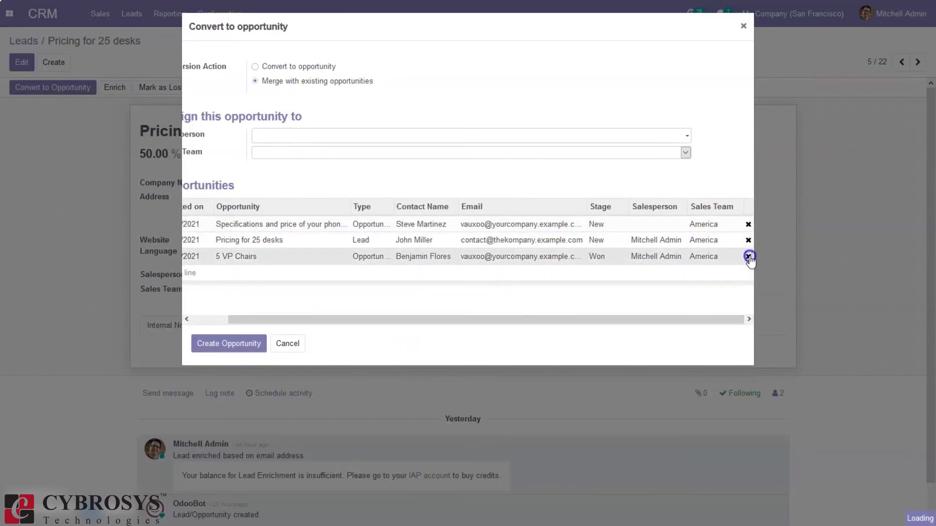
left_click(748, 225)
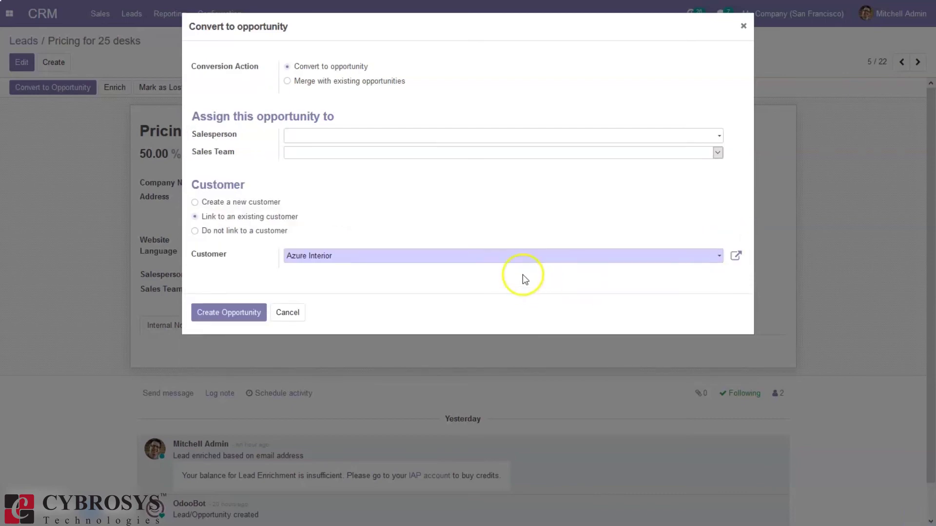
- Choose Merge with existing opportunities again and add the Quotation for 50 Chairs lead to the merge list
left_click(339, 83)
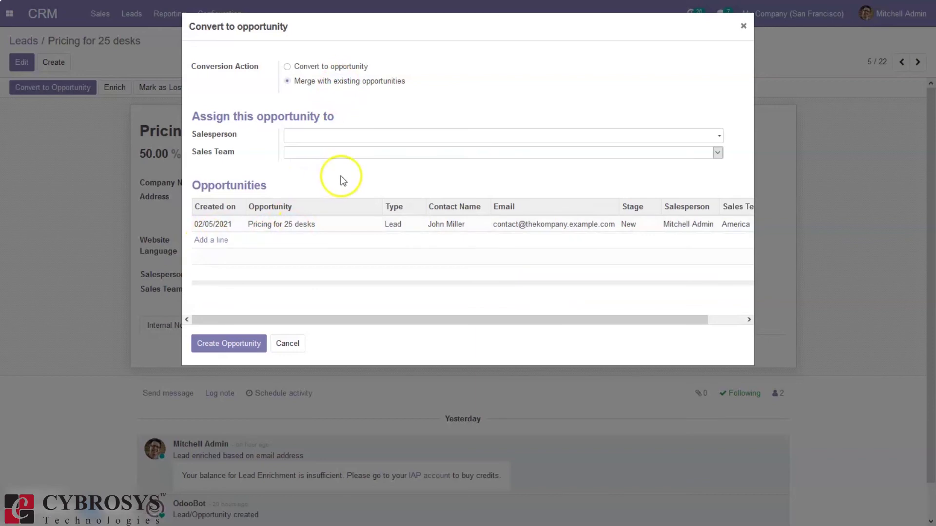
left_click(221, 240)
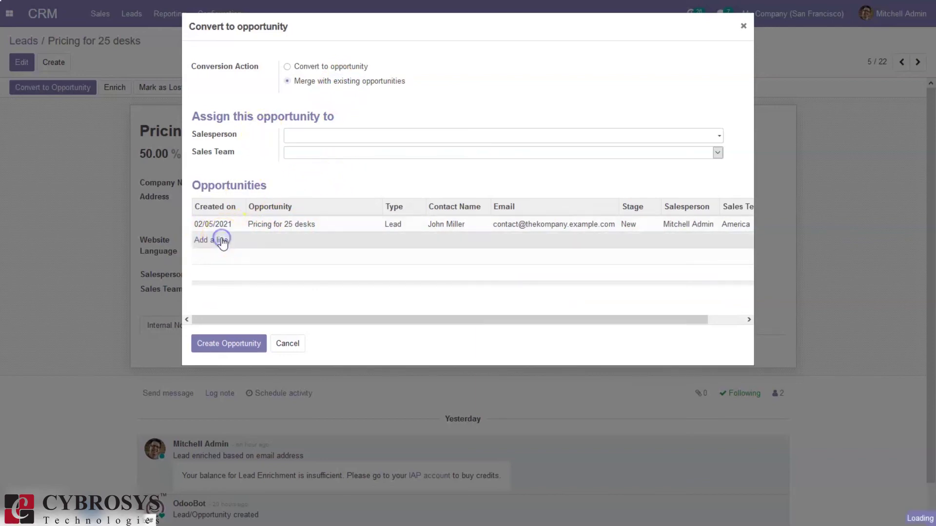
left_click(230, 297)
left_click(214, 242)
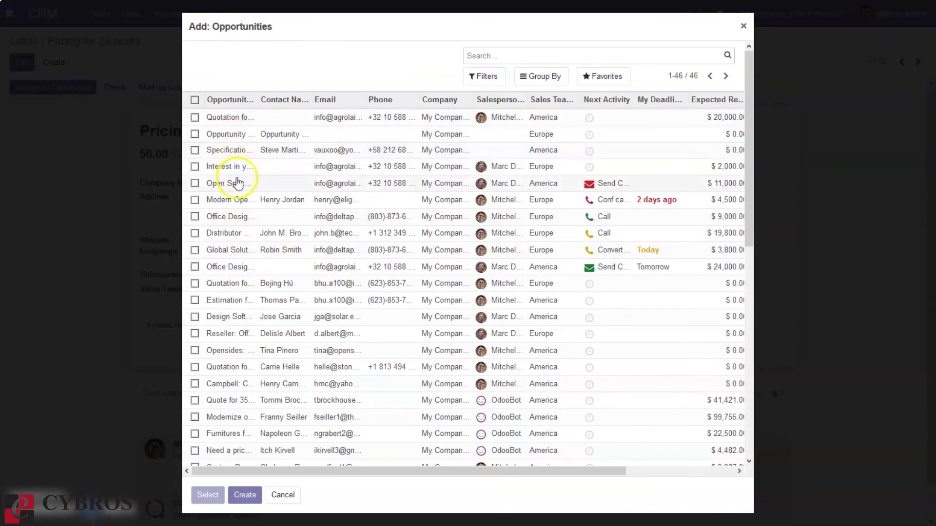
left_click(238, 367)
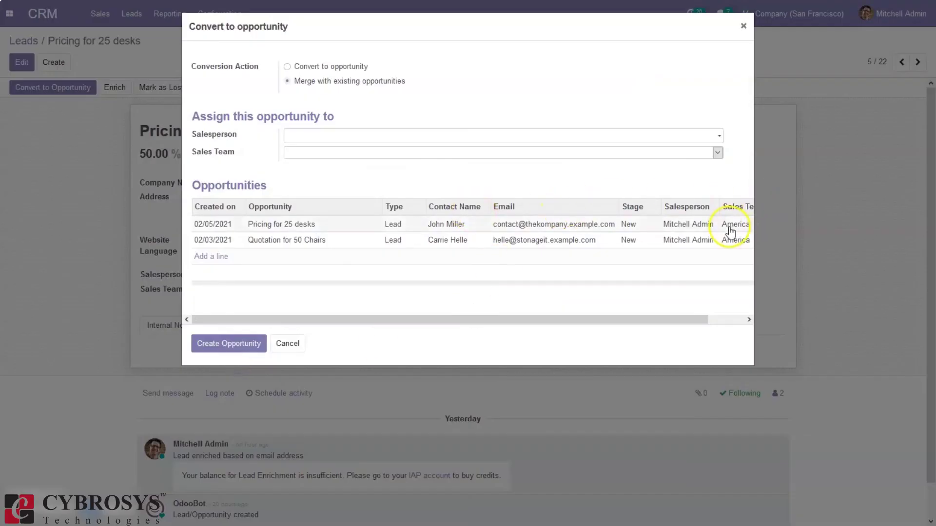
- Remove the Pricing for 25 desks lead from the merge list and try to create the opportunity as a merge
left_click_drag(655, 316, 769, 301)
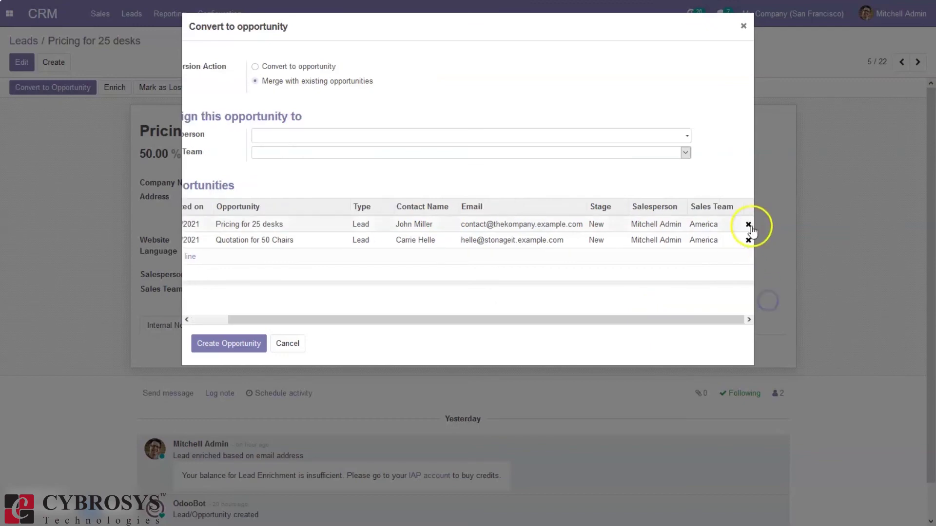
left_click(748, 225)
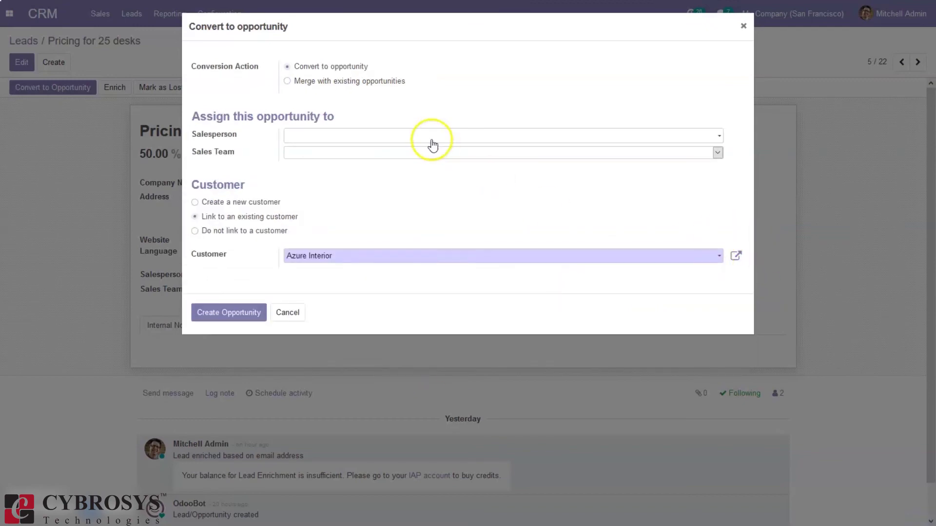
left_click(354, 81)
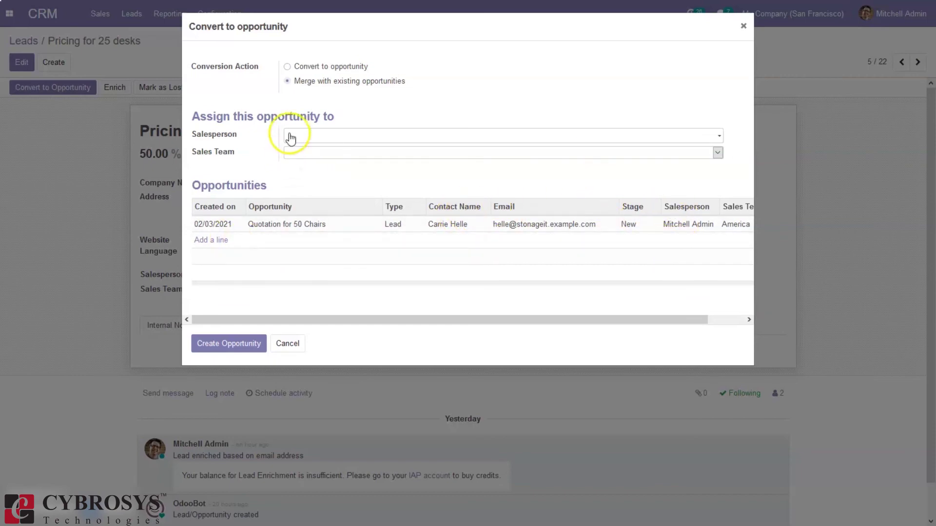
left_click(216, 348)
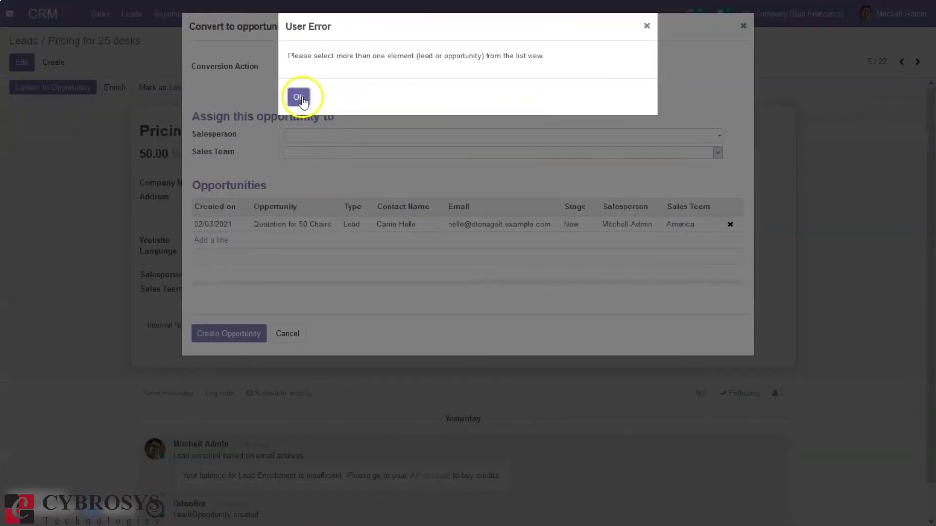
- Add the Design Software Info lead to the merge list alongside Quotation for 50 Chairs and create the merged opportunity
left_click(298, 98)
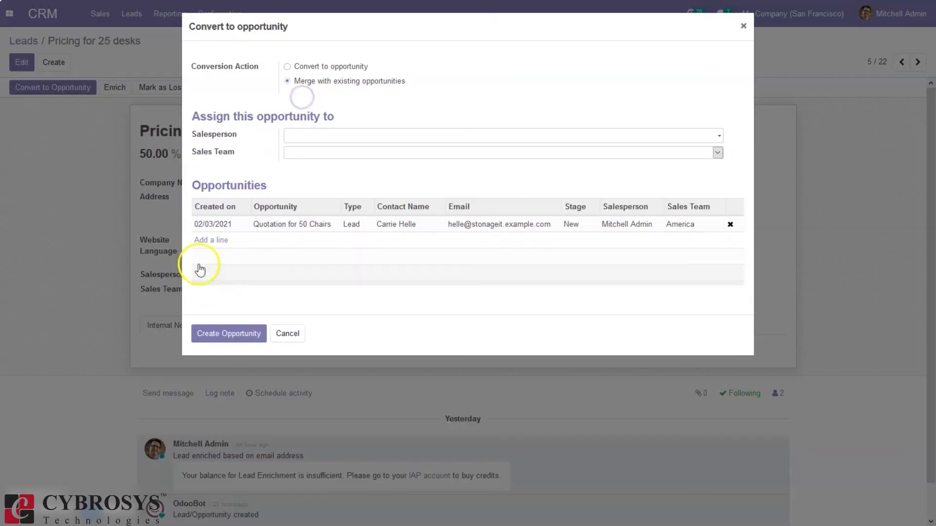
left_click(210, 241)
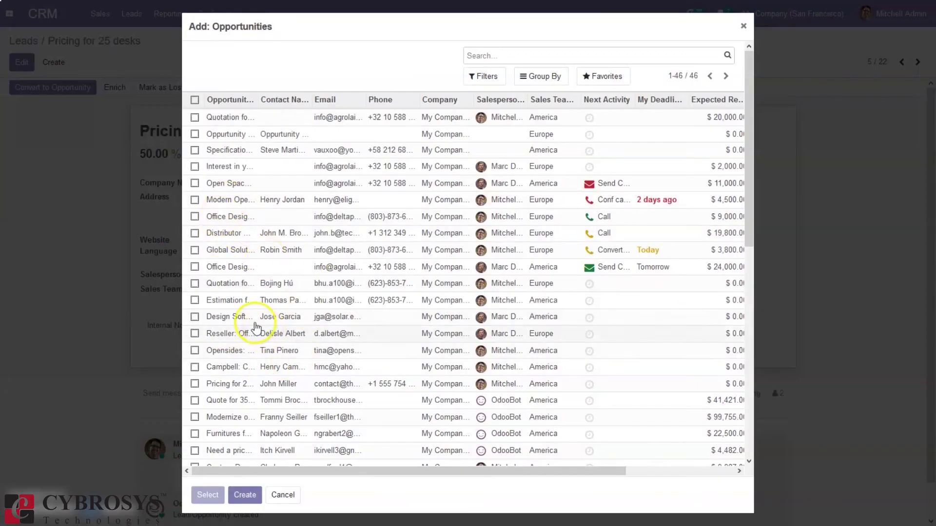
left_click(241, 317)
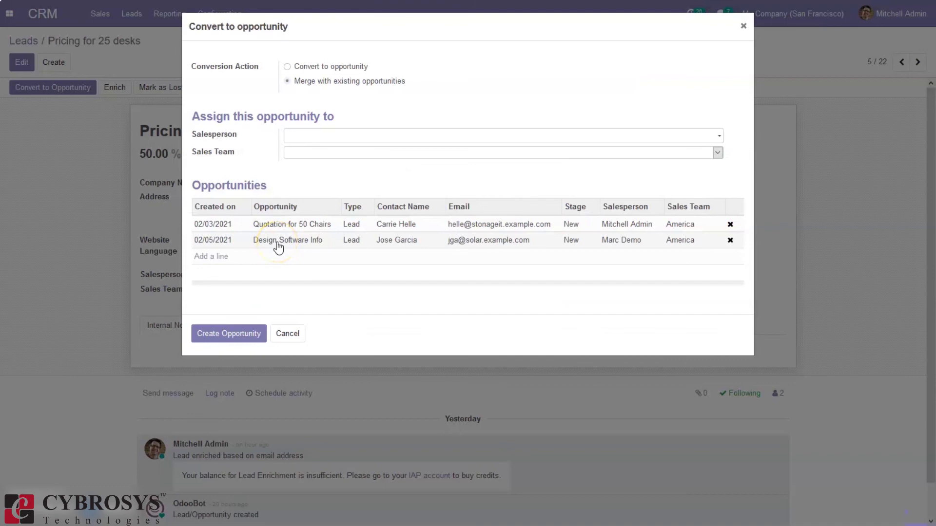
left_click(242, 306)
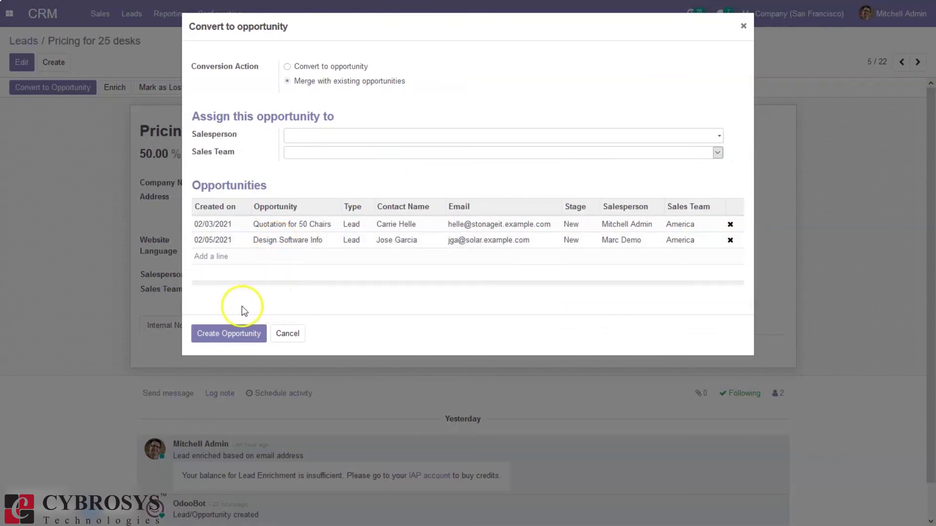
left_click(240, 332)
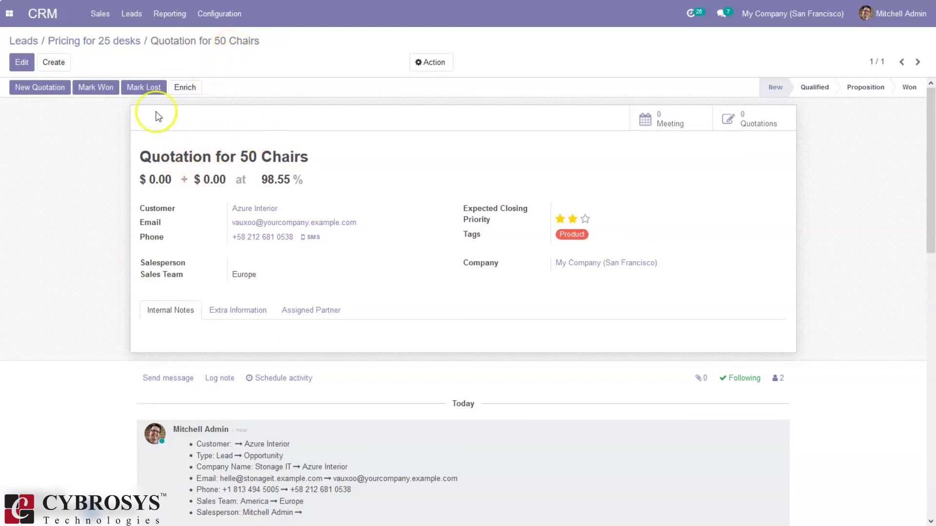
- Show the sales pipeline without the My Pipeline filter and check the merged Quotation for 50 Chairs opportunity before returning to the pipeline
left_click(94, 20)
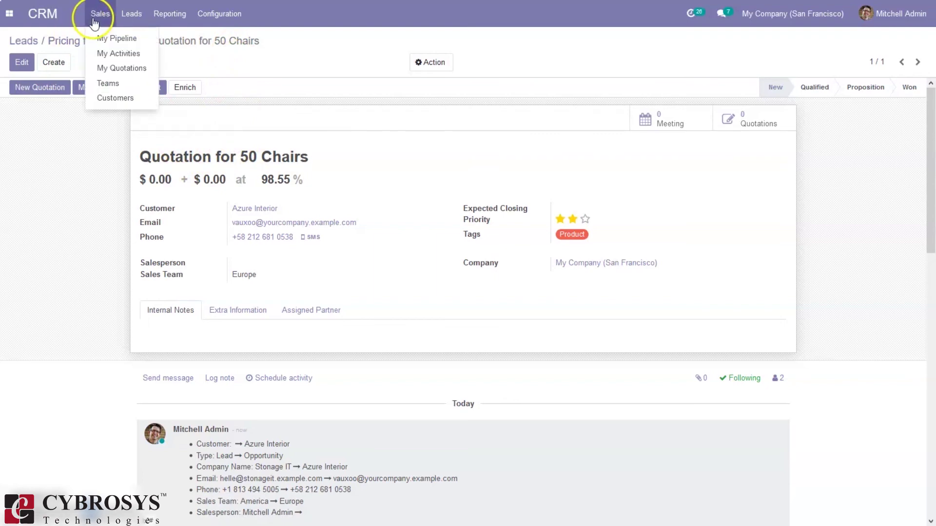
left_click(106, 36)
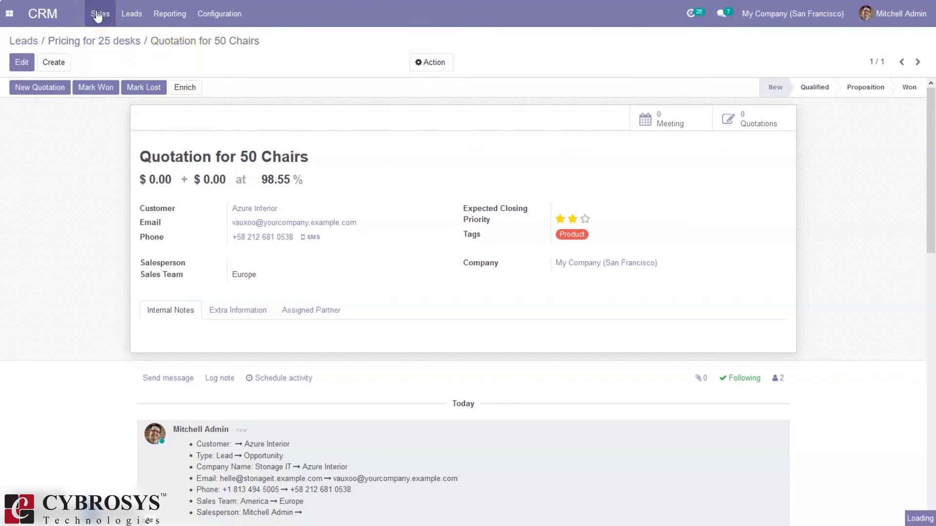
left_click(169, 68)
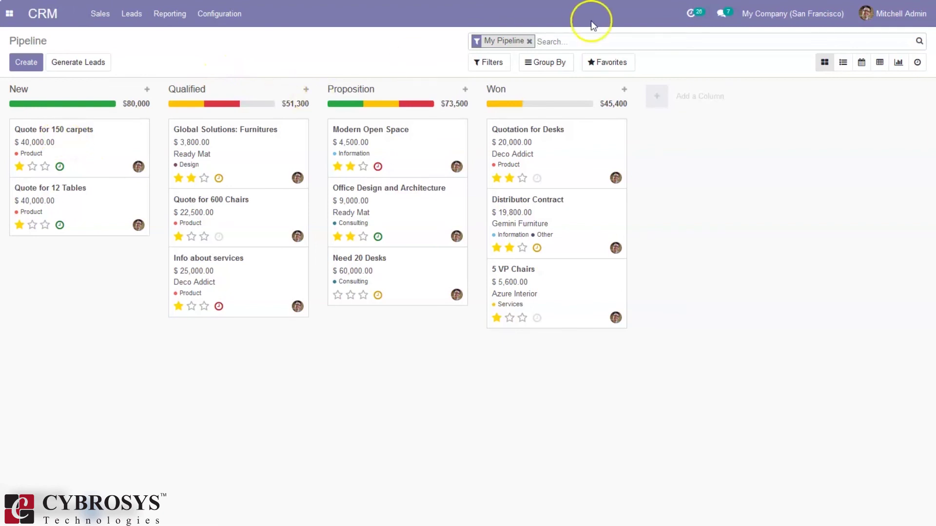
left_click(530, 42)
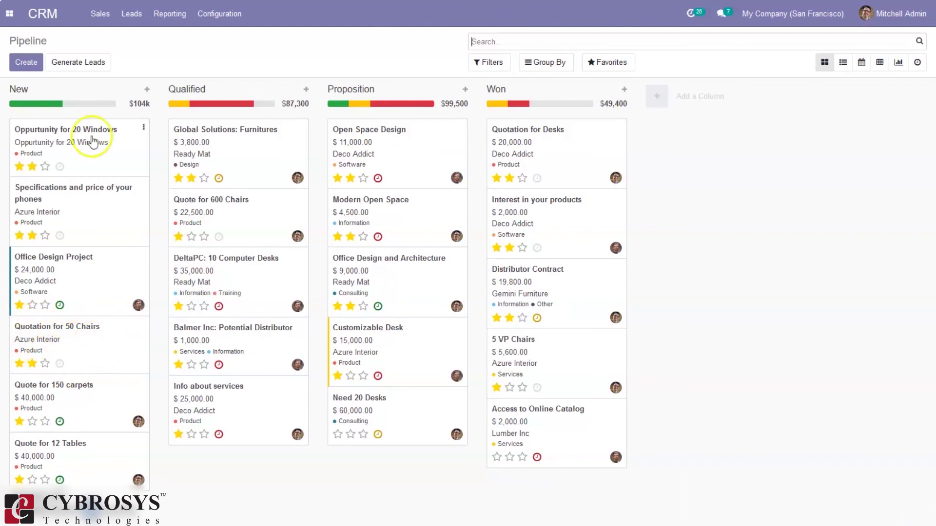
left_click(122, 322)
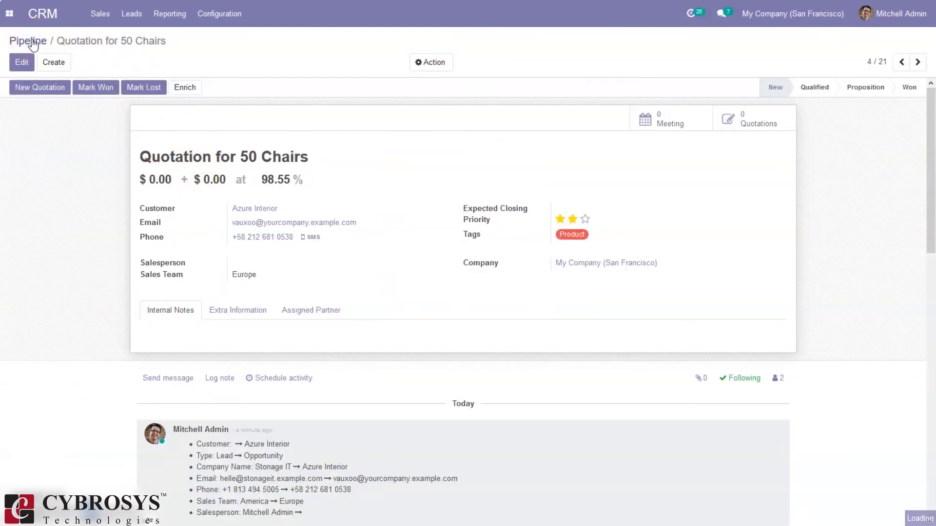
left_click(34, 43)
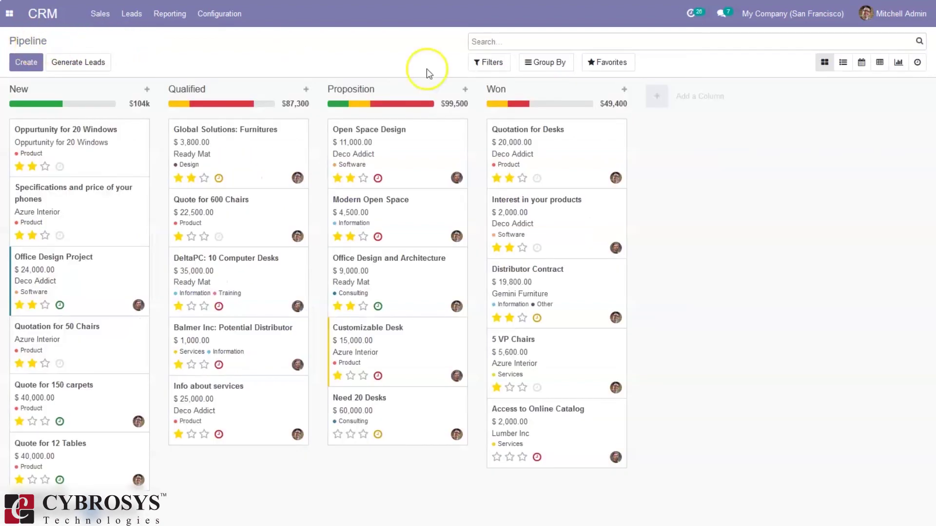